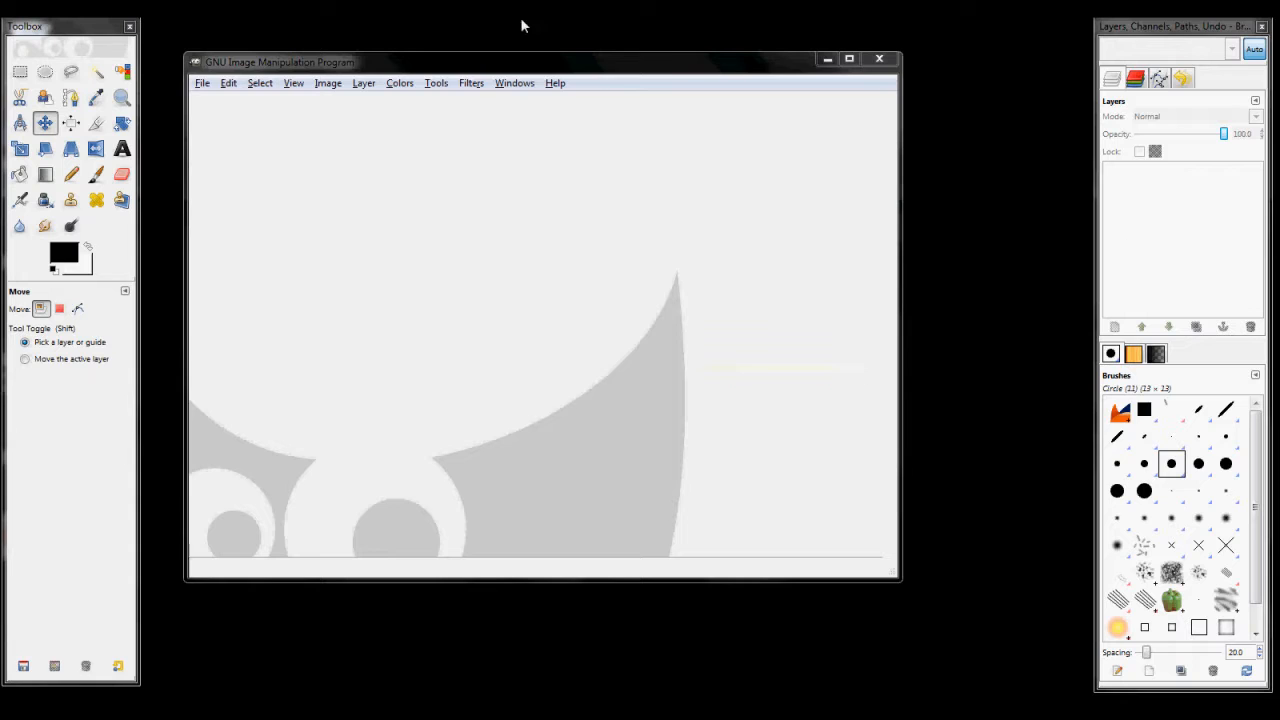
{"action": "left_click_drag", "start_coordinate": [529, 58], "coordinate": [585, 68]}
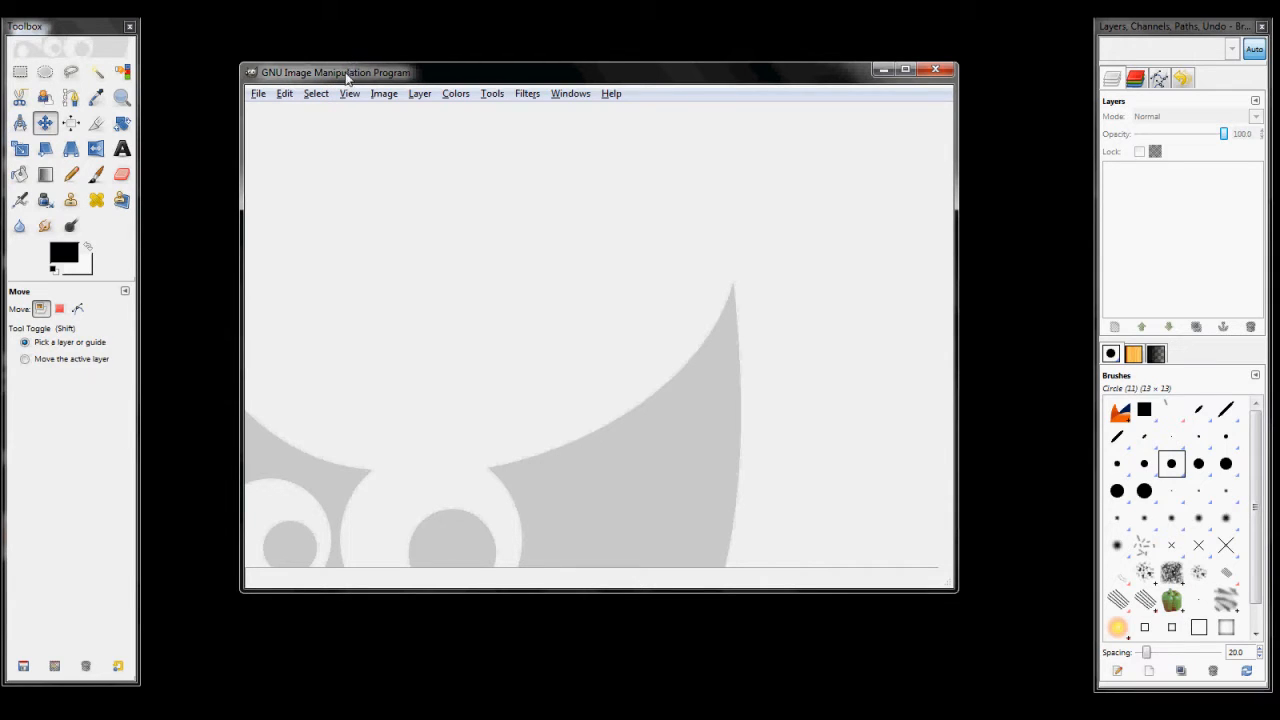
{"action": "left_click_drag", "start_coordinate": [90, 33], "coordinate": [90, 38]}
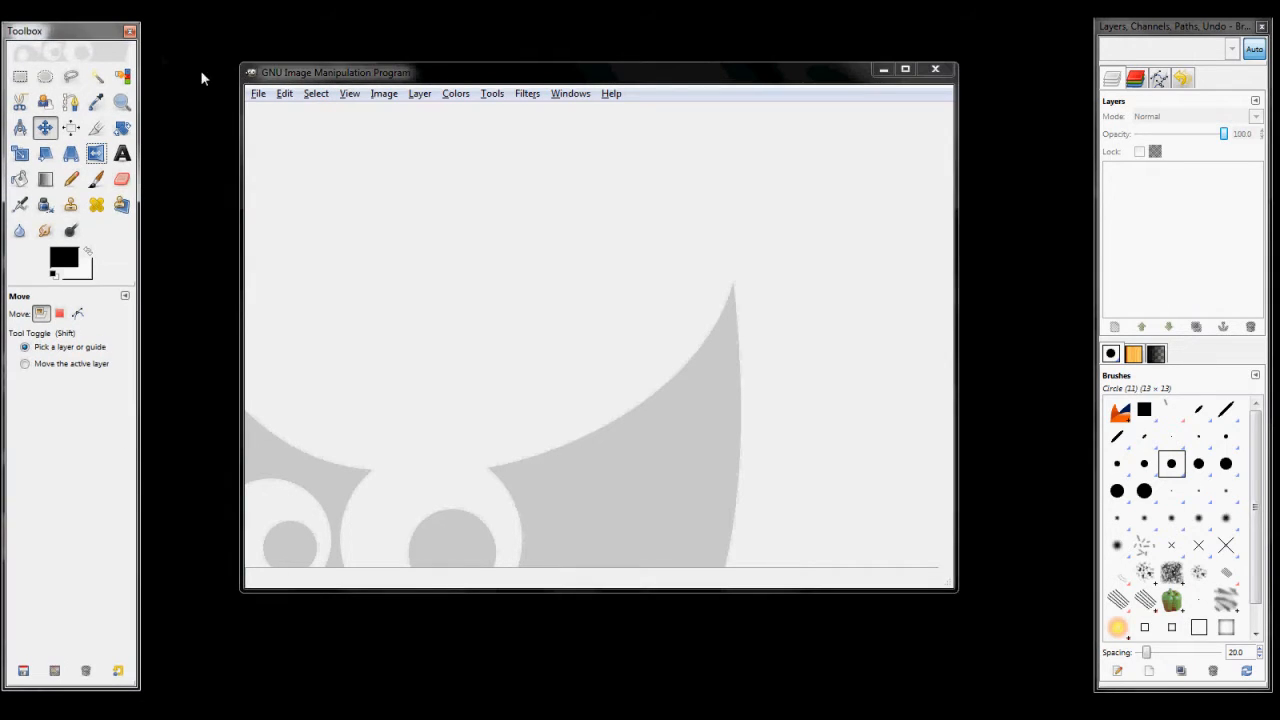
{"action": "left_click_drag", "start_coordinate": [465, 79], "coordinate": [421, 77]}
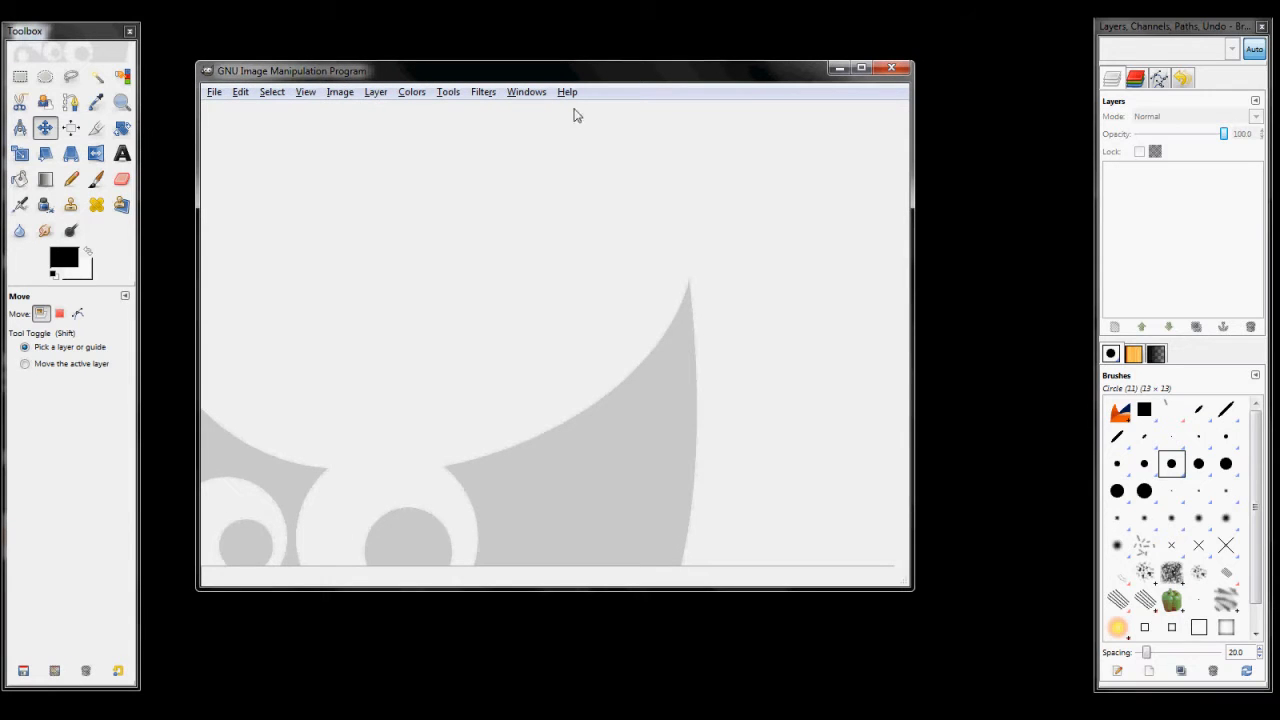
{"action": "left_click_drag", "start_coordinate": [562, 73], "coordinate": [596, 68]}
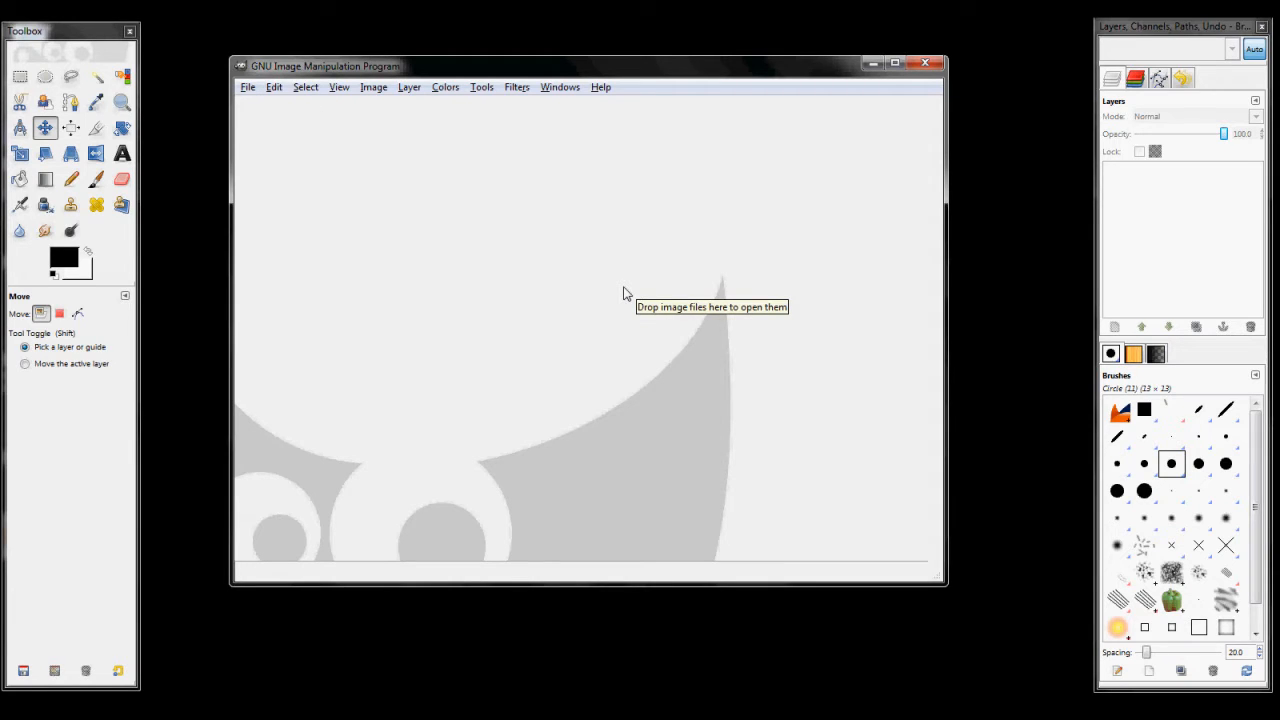
Step: Create a new image 1600 pixels wide and 900 pixels high
{"action": "left_click", "coordinate": [248, 88]}
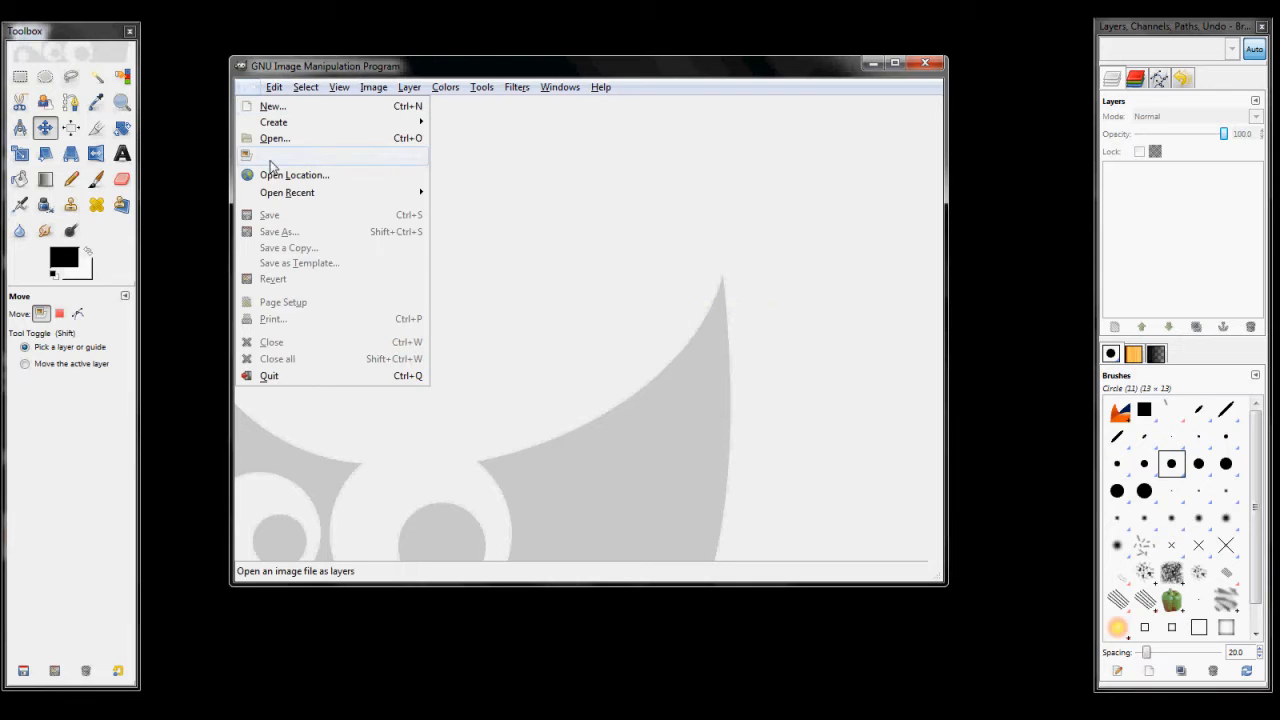
{"action": "left_click", "coordinate": [284, 108]}
{"action": "left_click_drag", "start_coordinate": [488, 321], "coordinate": [412, 321]}
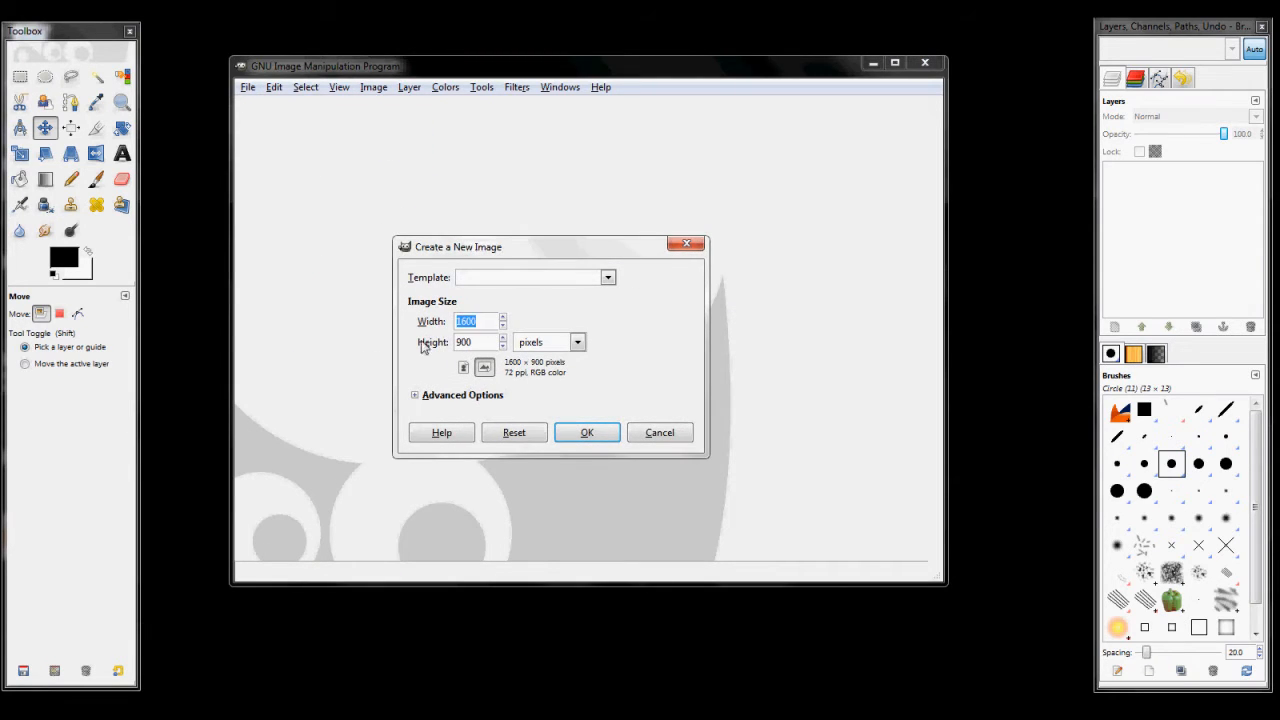
{"action": "left_click_drag", "start_coordinate": [483, 340], "coordinate": [459, 362]}
{"action": "left_click_drag", "start_coordinate": [488, 322], "coordinate": [426, 342]}
{"action": "left_click", "coordinate": [580, 430]}
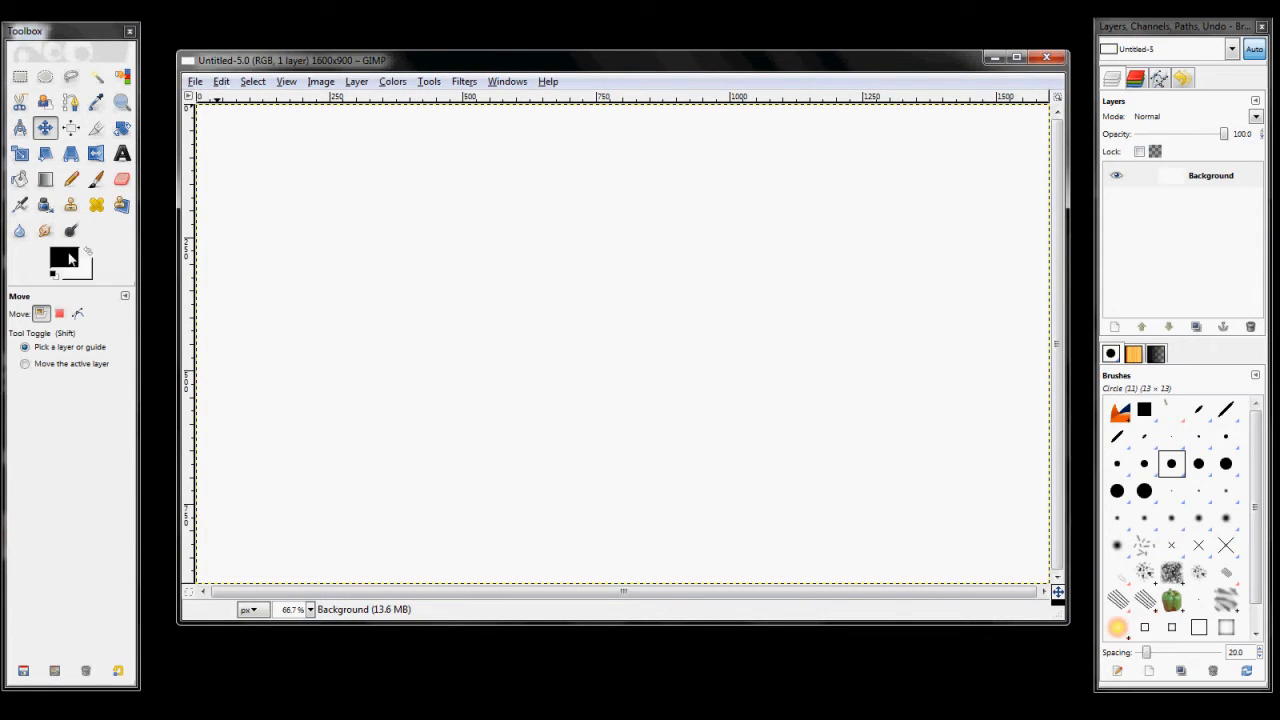
Step: Fill the Background layer with the black foreground color
{"action": "left_click", "coordinate": [218, 83]}
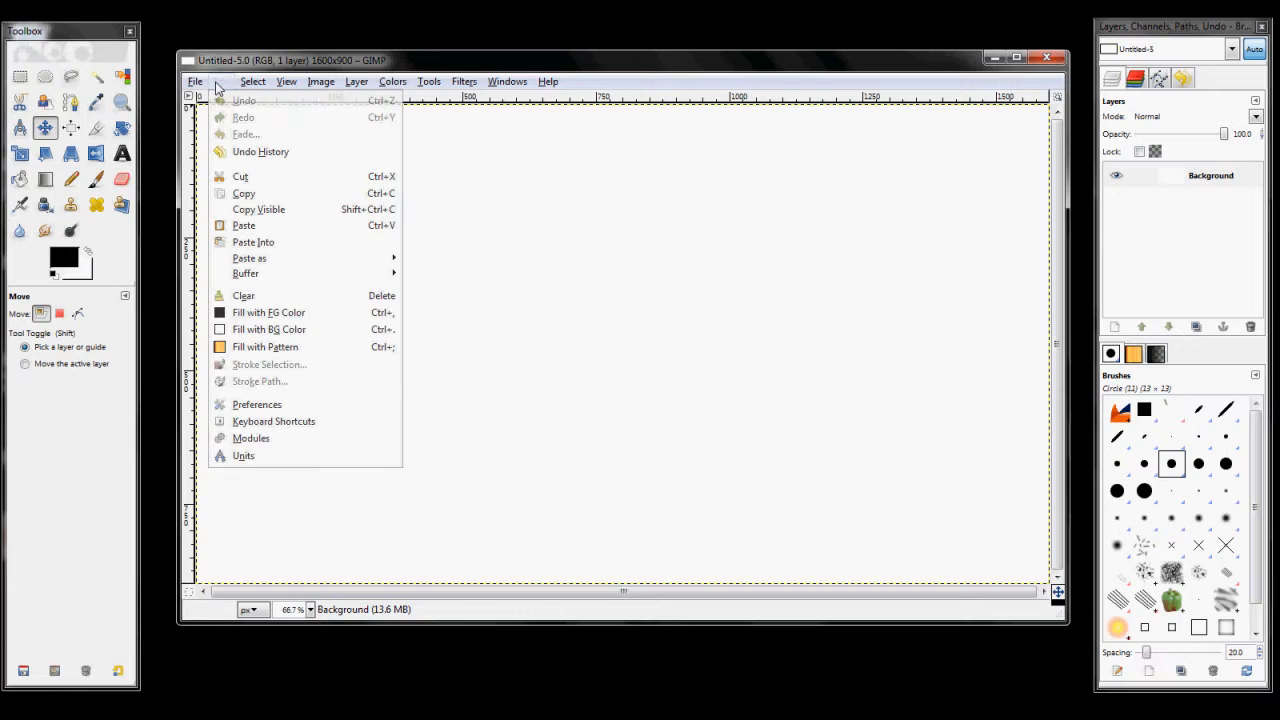
{"action": "left_click", "coordinate": [257, 320]}
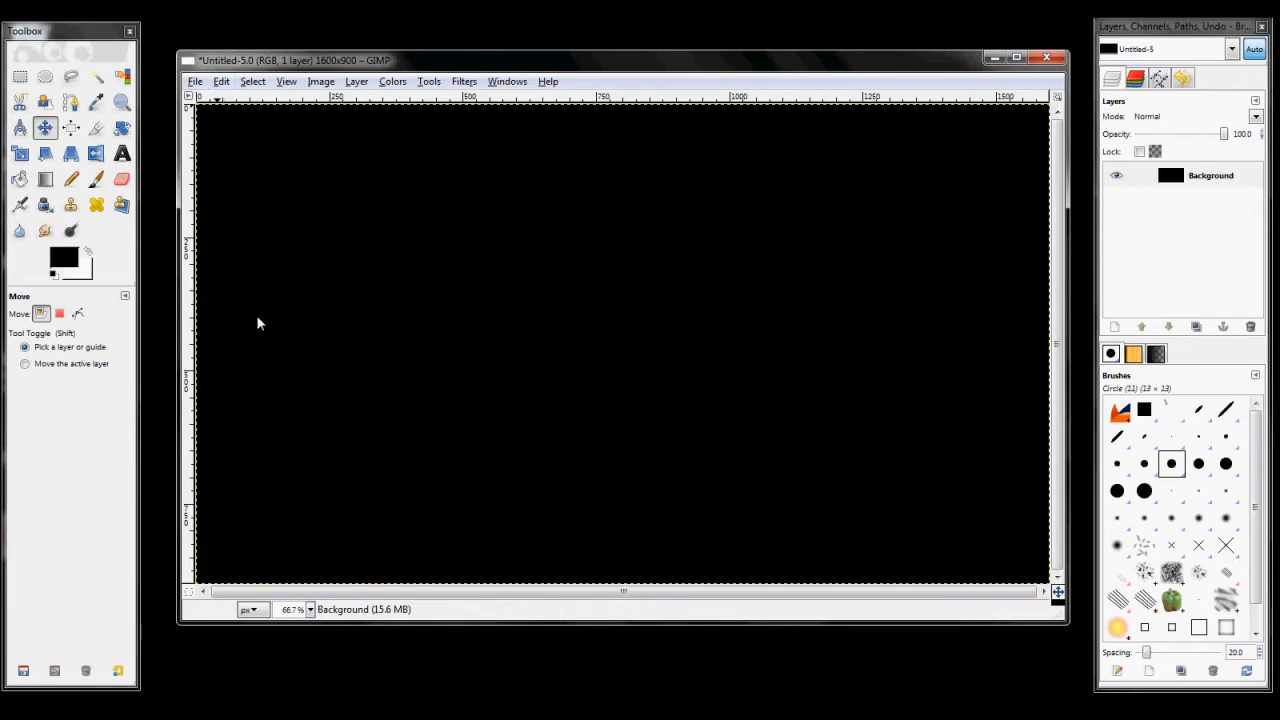
{"action": "left_click_drag", "start_coordinate": [545, 60], "coordinate": [530, 55]}
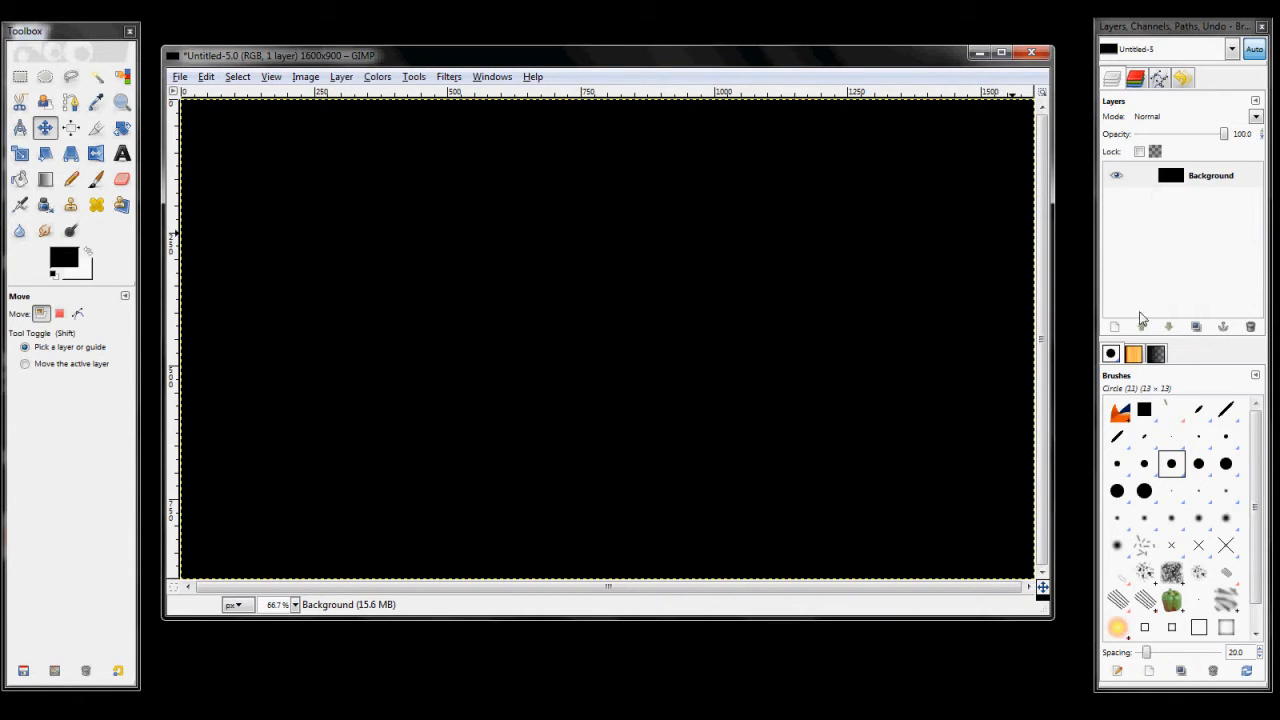
{"action": "left_click", "coordinate": [181, 78]}
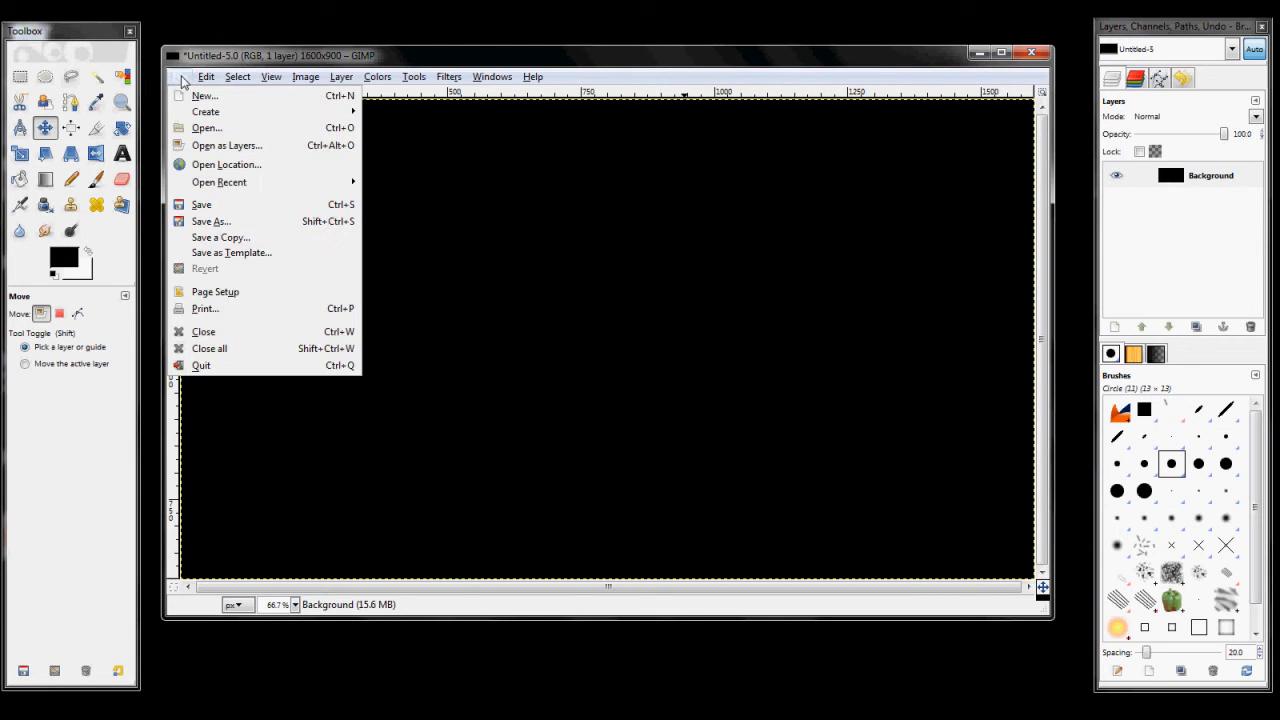
{"action": "left_click", "coordinate": [200, 166]}
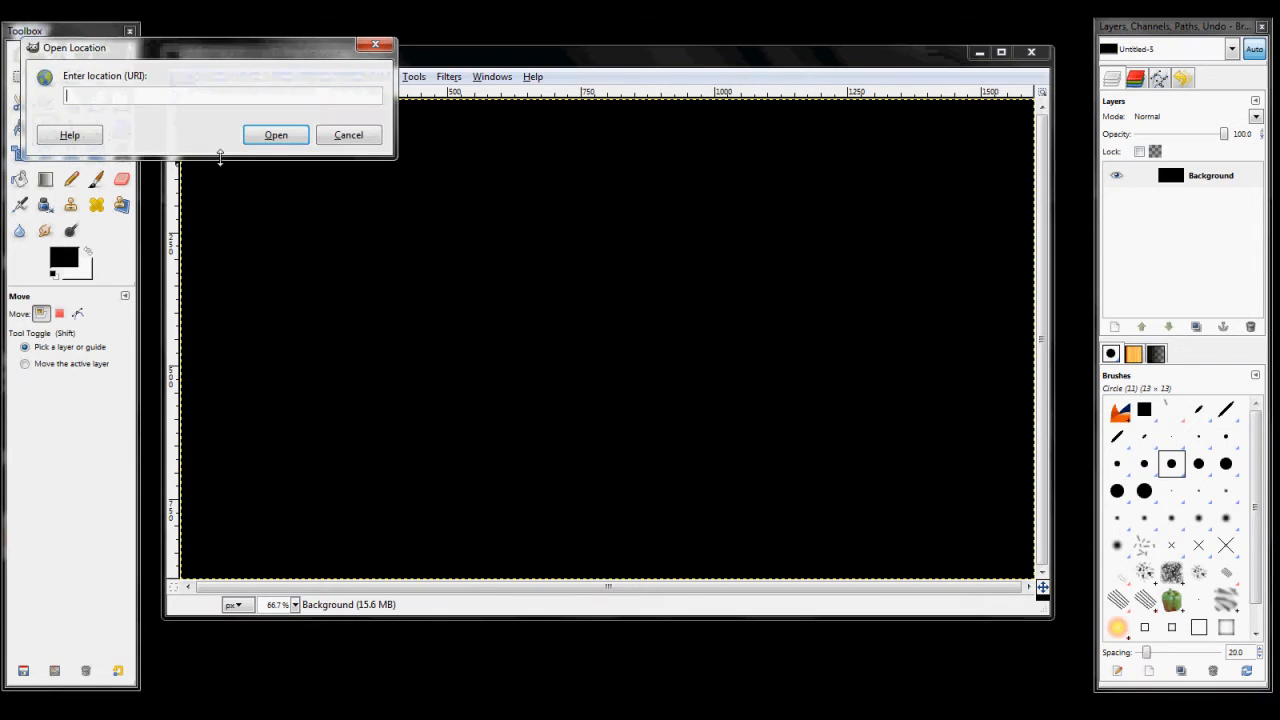
{"action": "type", "text": "http://iotc.firstport.ie/site_media/medialib/firefox.jpg"}
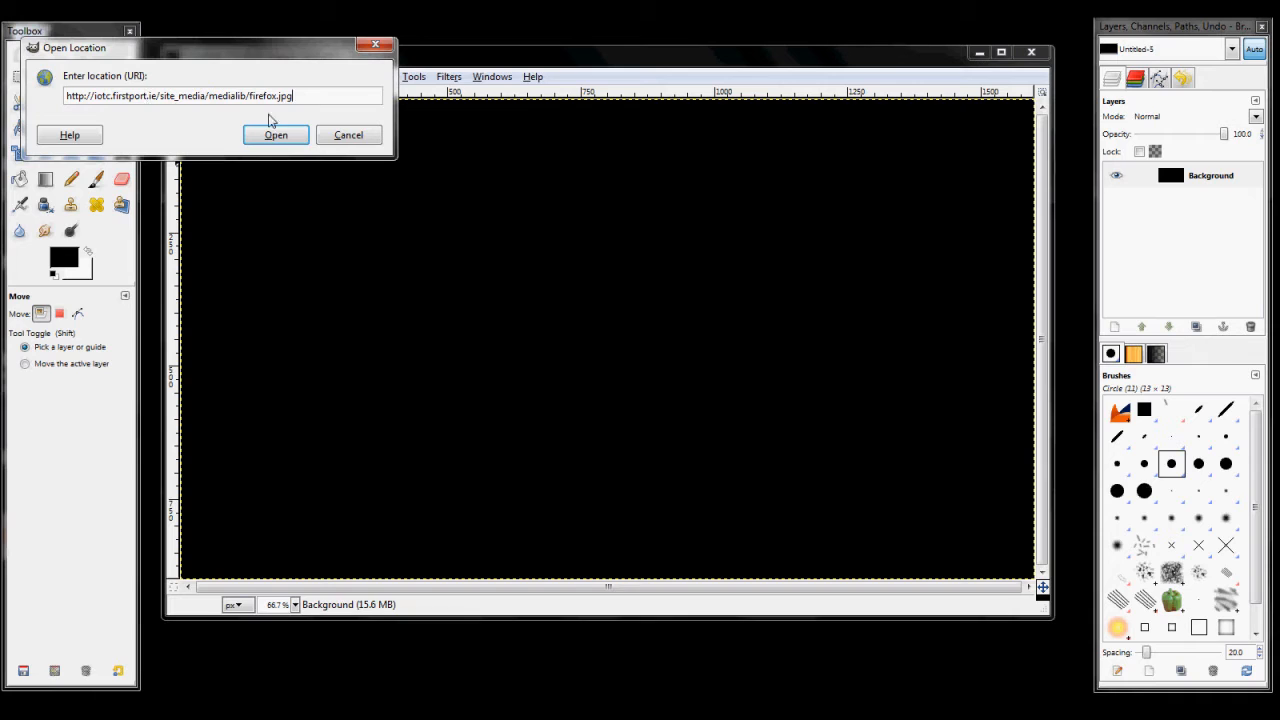
{"action": "left_click", "coordinate": [293, 133]}
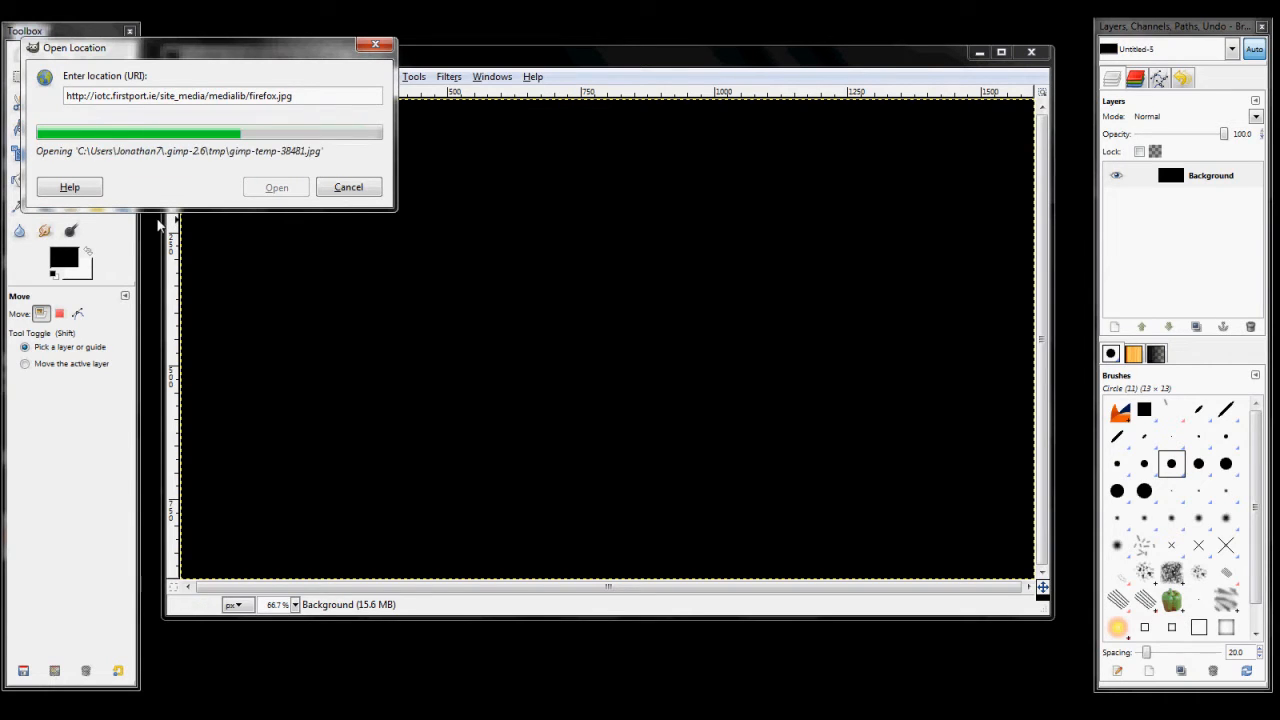
{"action": "left_click_drag", "start_coordinate": [291, 51], "coordinate": [484, 82]}
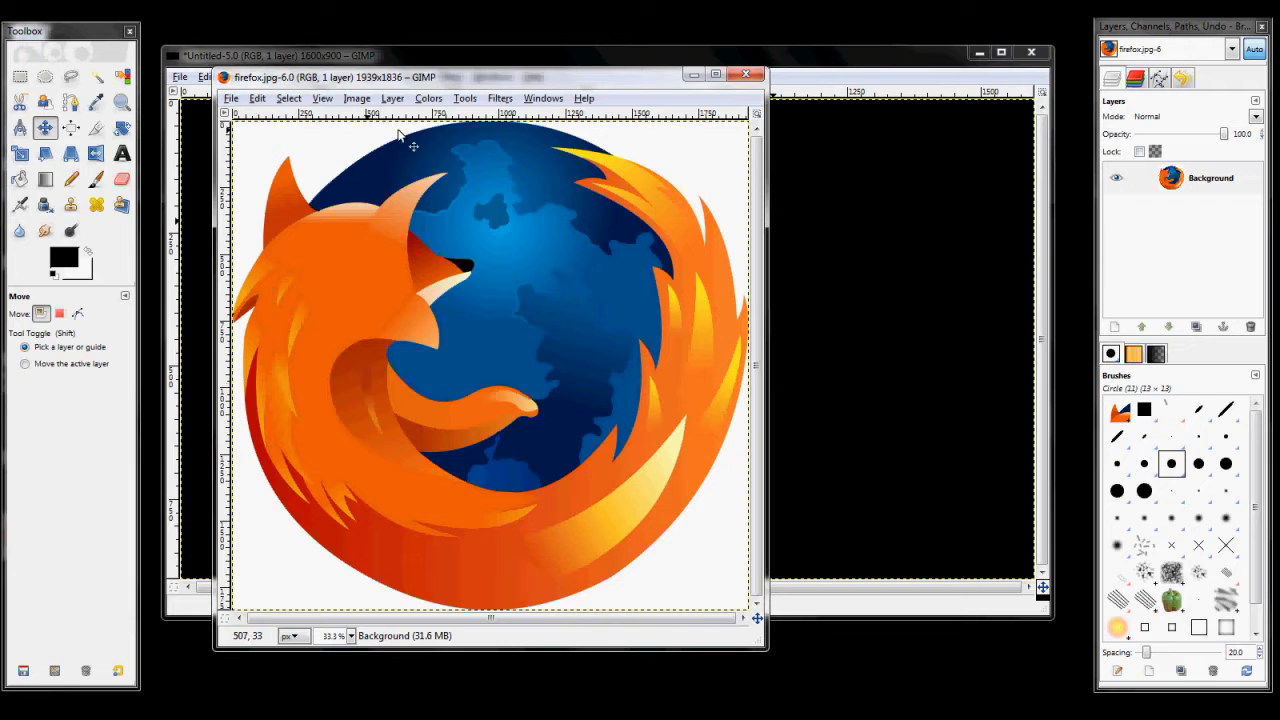
Step: Fuzzy-select the white area around the Firefox logo and invert the selection so only the logo is selected
{"action": "left_click", "coordinate": [97, 79]}
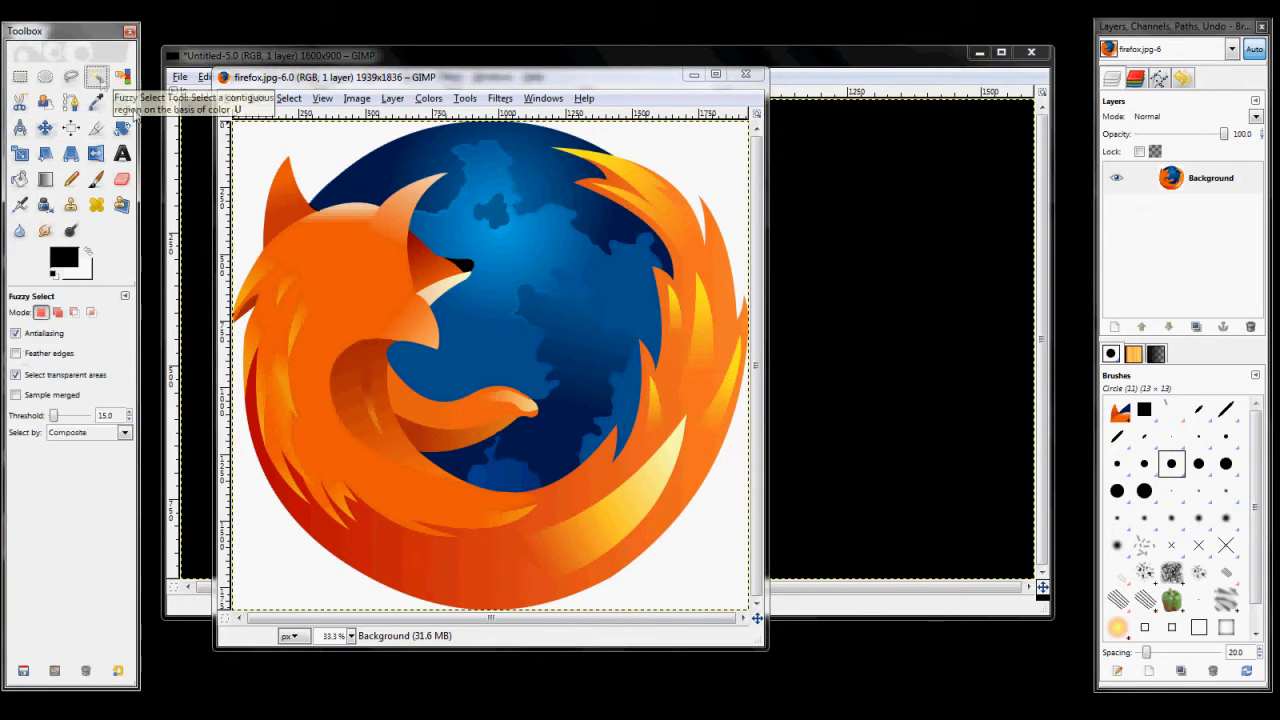
{"action": "left_click", "coordinate": [313, 148]}
{"action": "key", "text": "shift"}
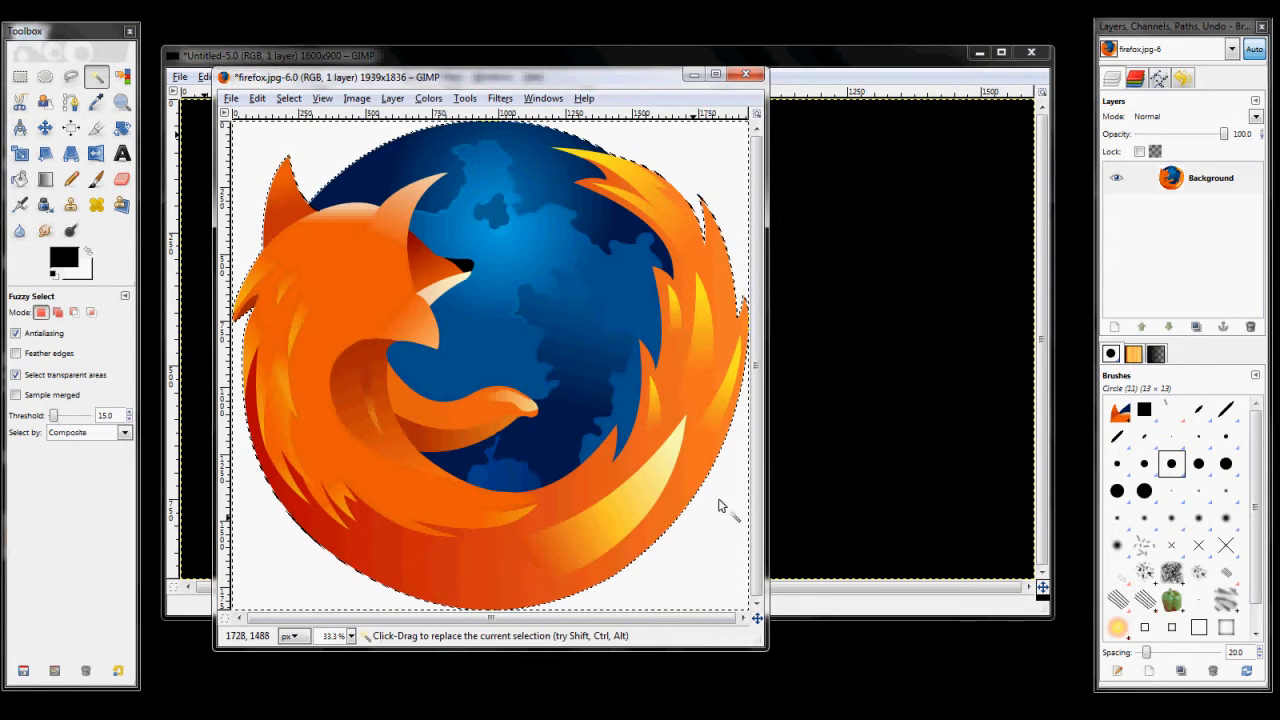
{"action": "left_click", "coordinate": [257, 98]}
{"action": "mouse_move", "coordinate": [279, 100]}
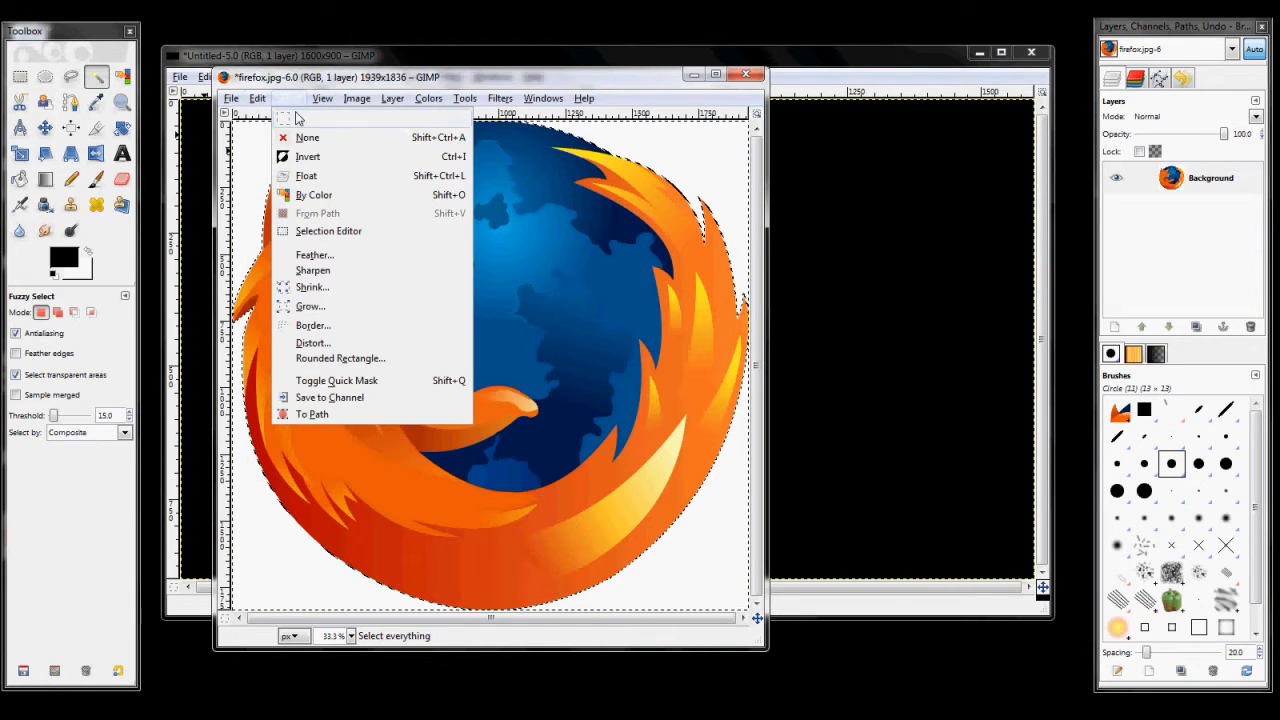
{"action": "left_click", "coordinate": [283, 157]}
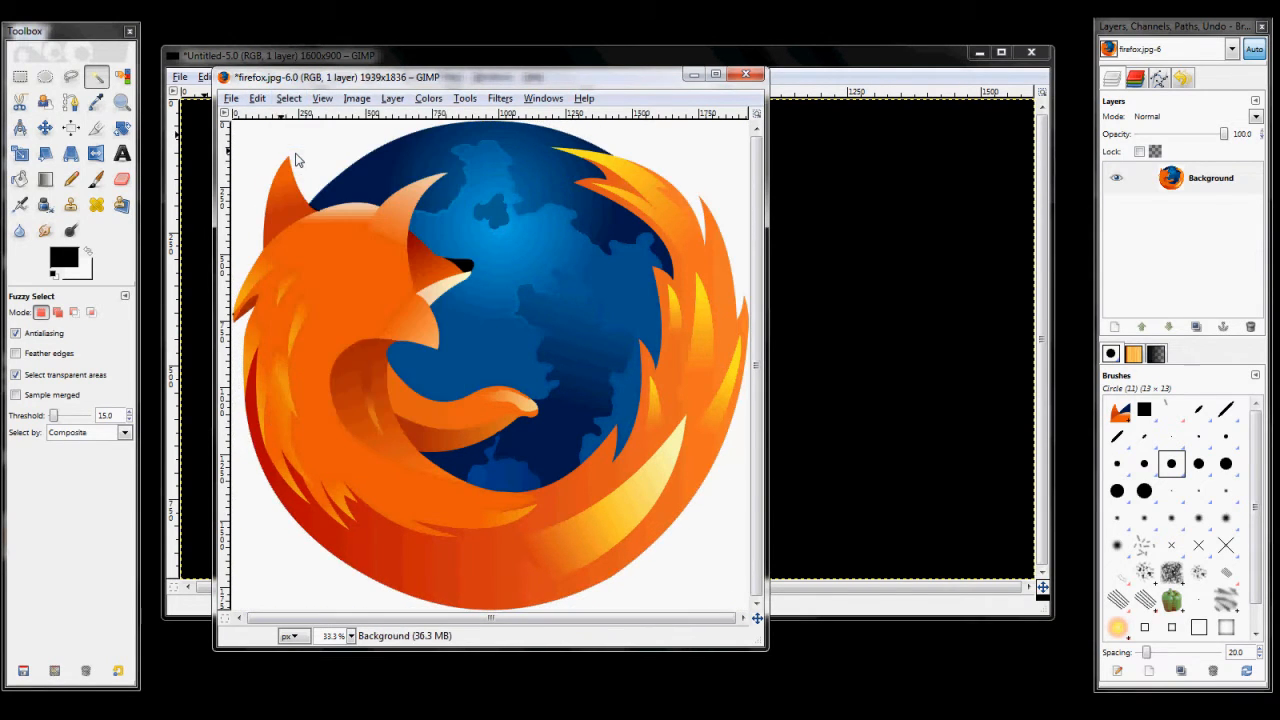
Step: Copy the selected Firefox logo and return to the black 1600x900 image
{"action": "left_click", "coordinate": [258, 98]}
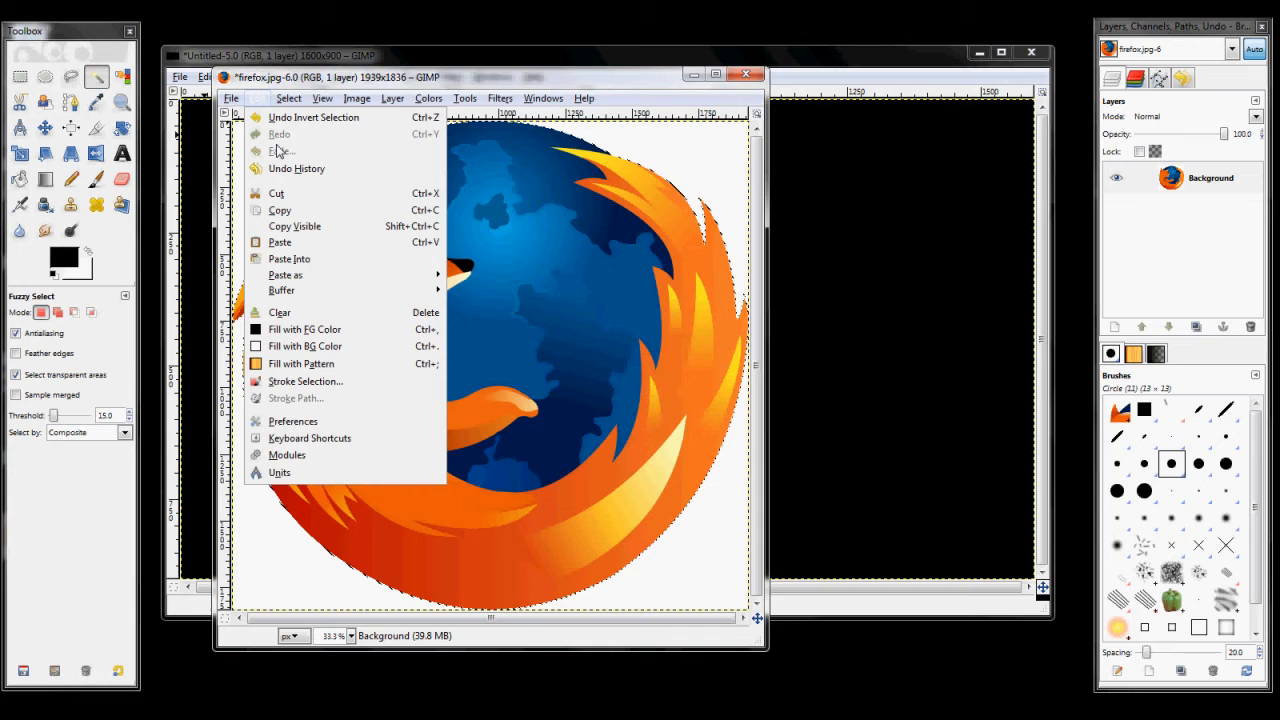
{"action": "left_click", "coordinate": [288, 209]}
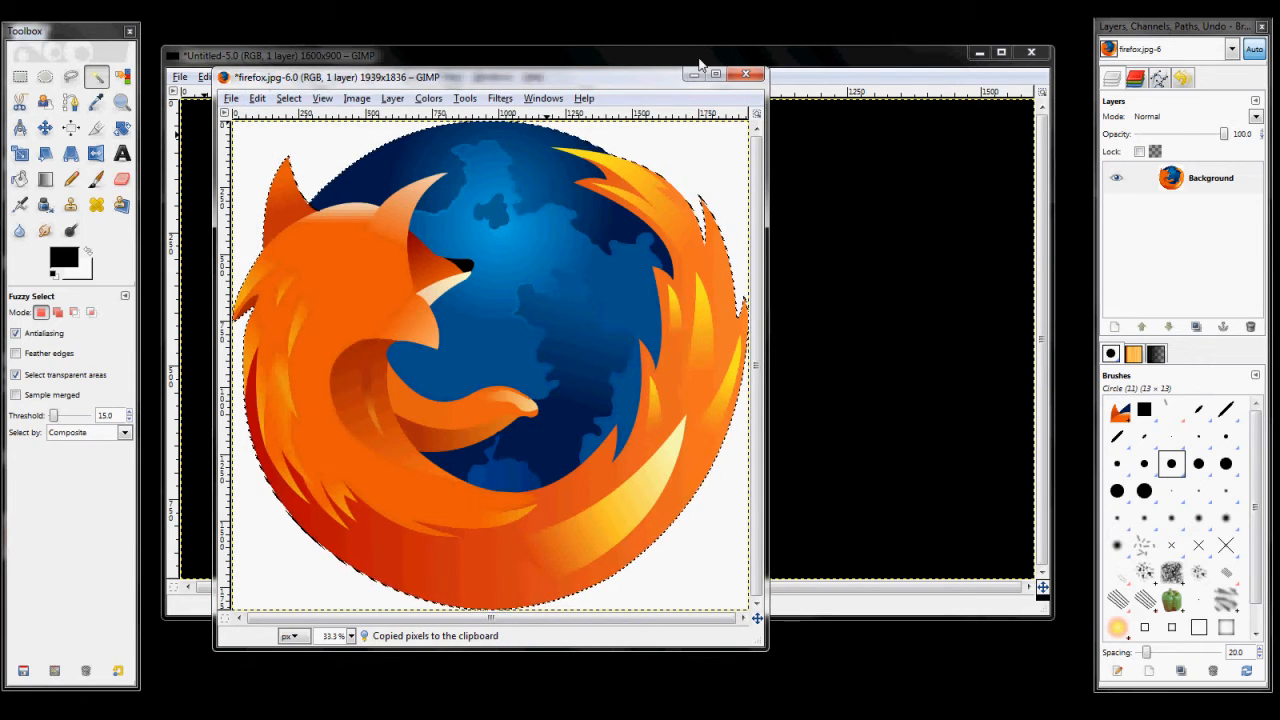
{"action": "left_click", "coordinate": [1039, 115]}
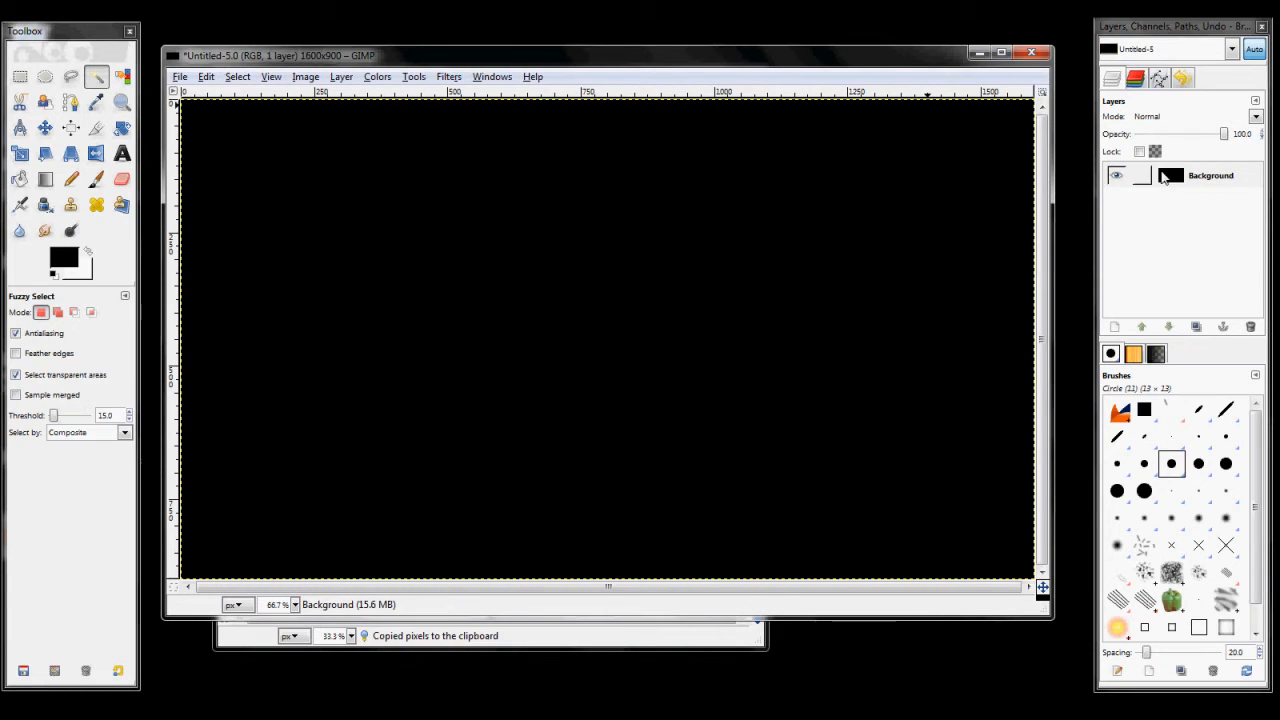
Step: Add a transparent 1600 × 900 px layer named "firefox logo" to the black image and paste the copied logo
{"action": "left_click", "coordinate": [1127, 301]}
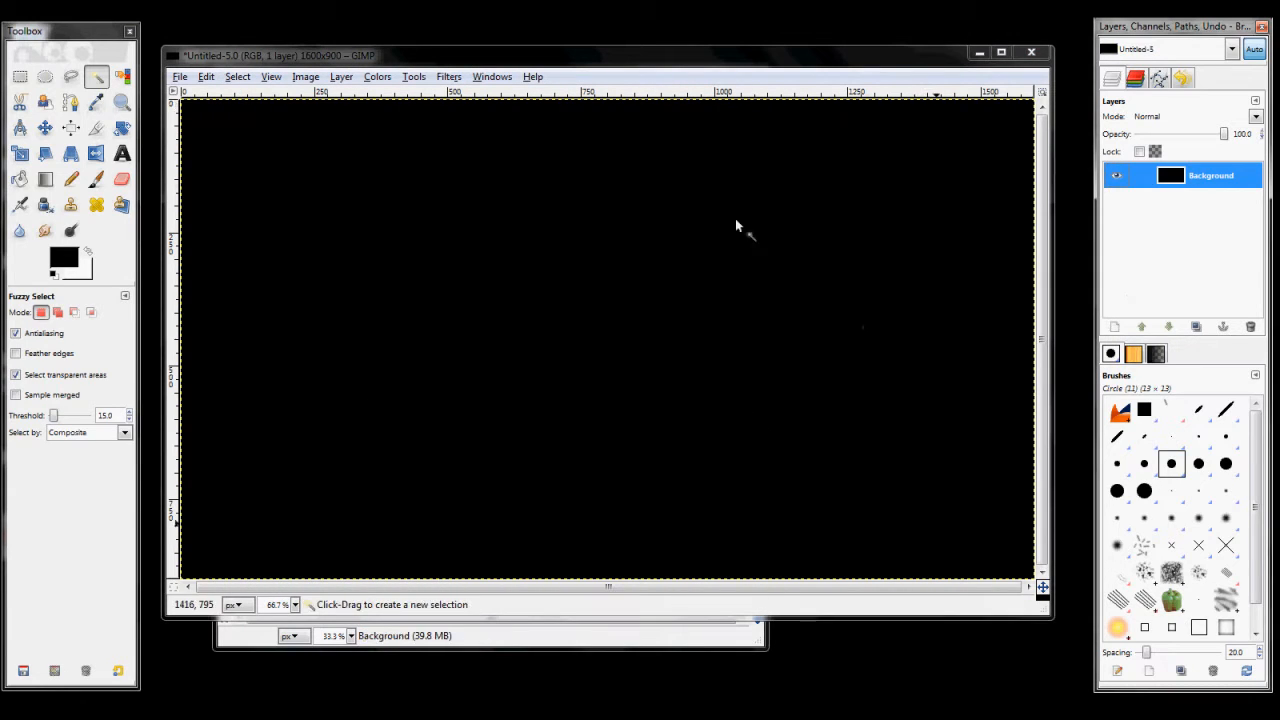
{"action": "left_click", "coordinate": [1117, 328]}
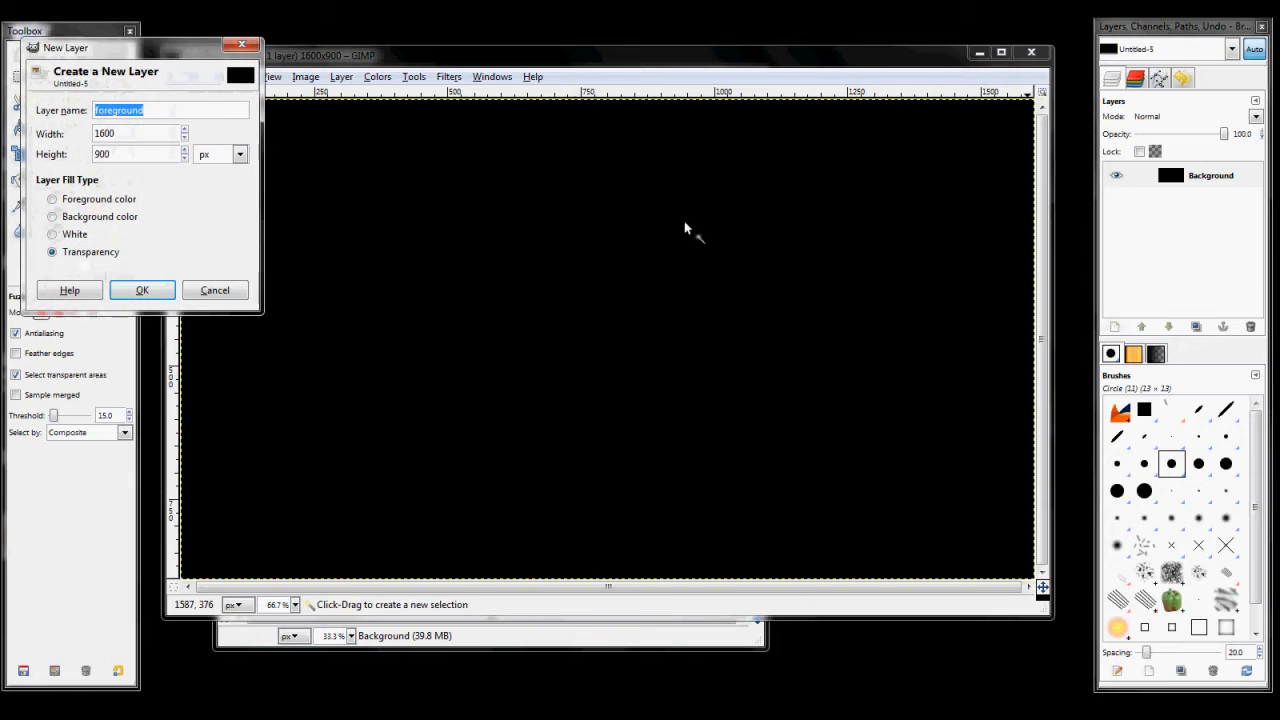
{"action": "left_click_drag", "start_coordinate": [137, 51], "coordinate": [483, 225]}
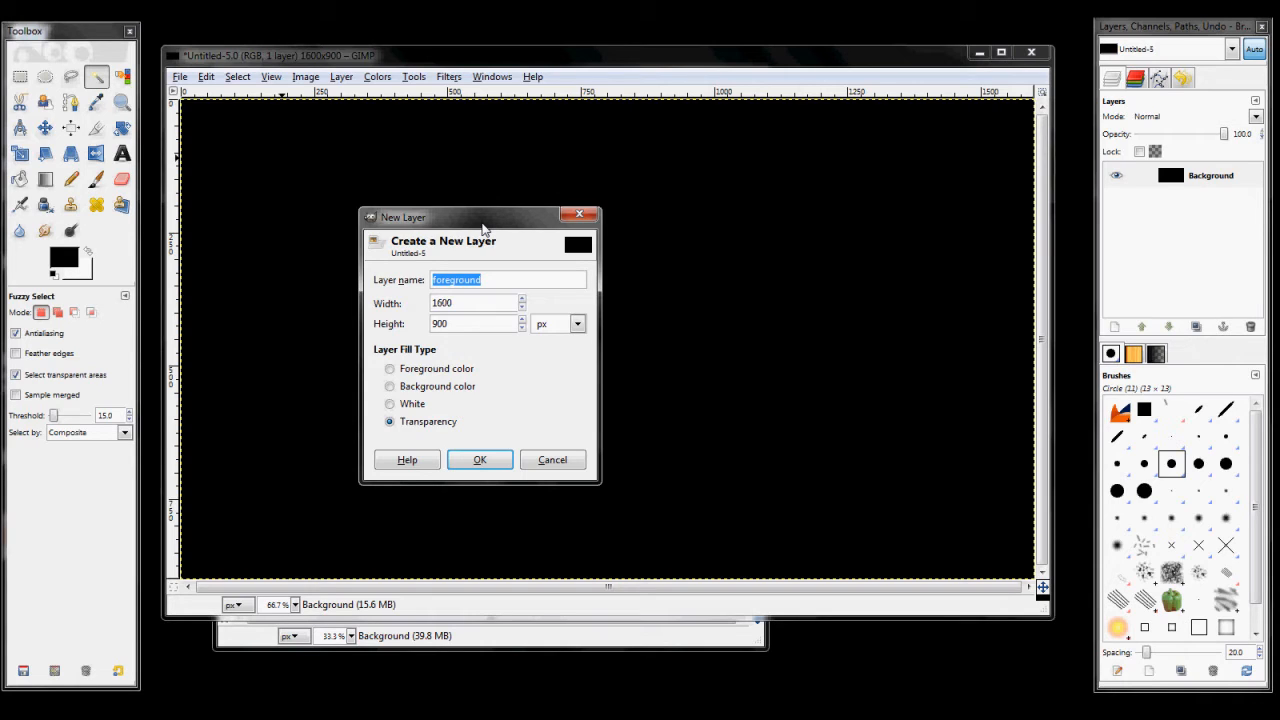
{"action": "type", "text": "firefox logo"}
{"action": "key", "text": "Return"}
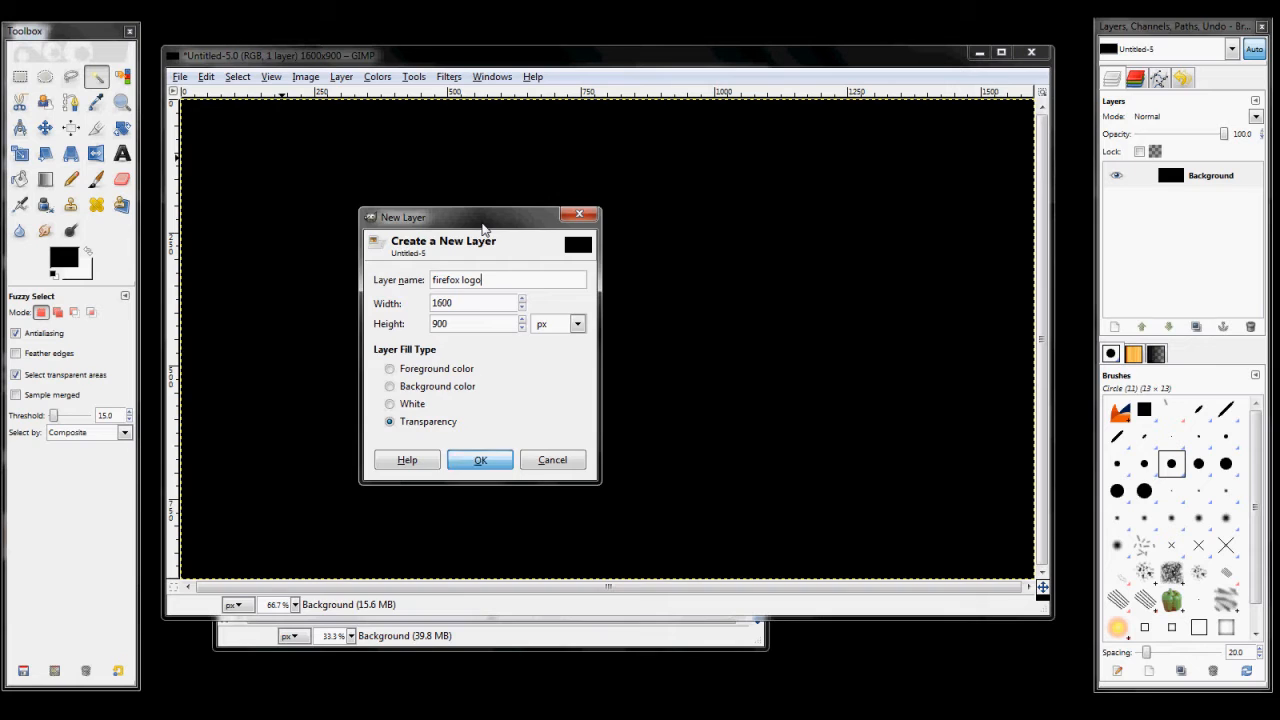
{"action": "left_click", "coordinate": [204, 77]}
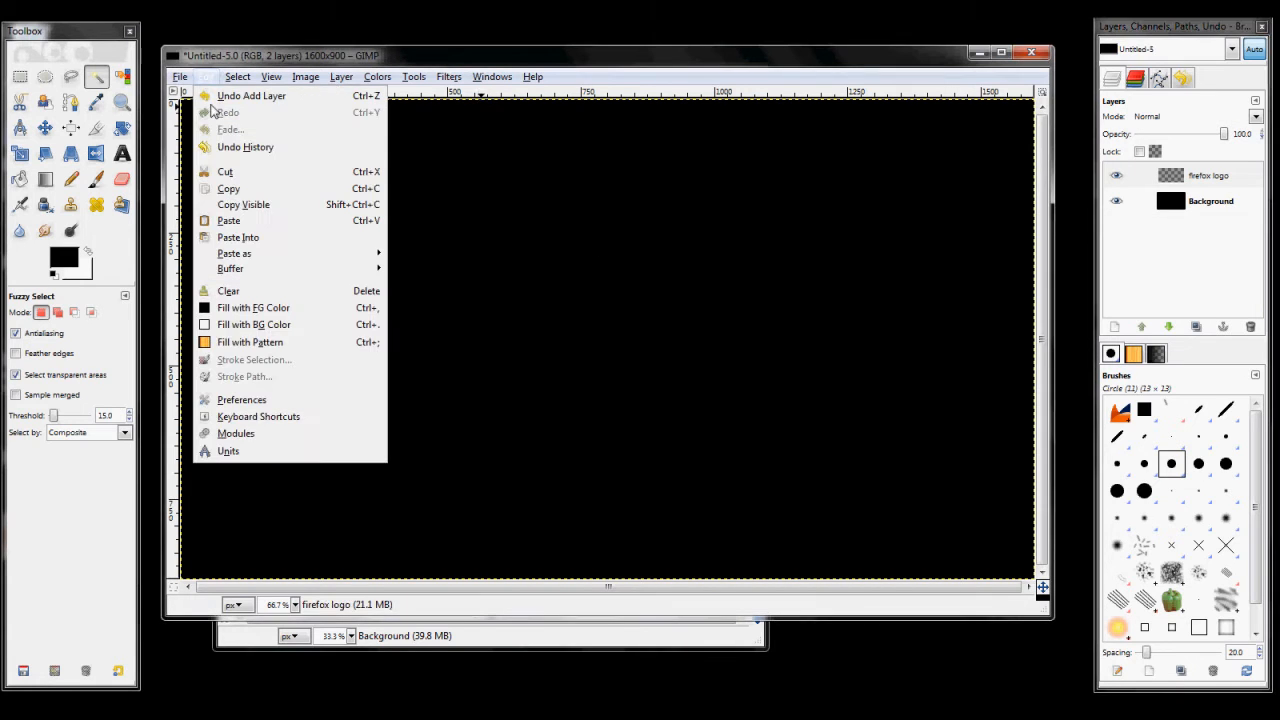
{"action": "left_click", "coordinate": [232, 226]}
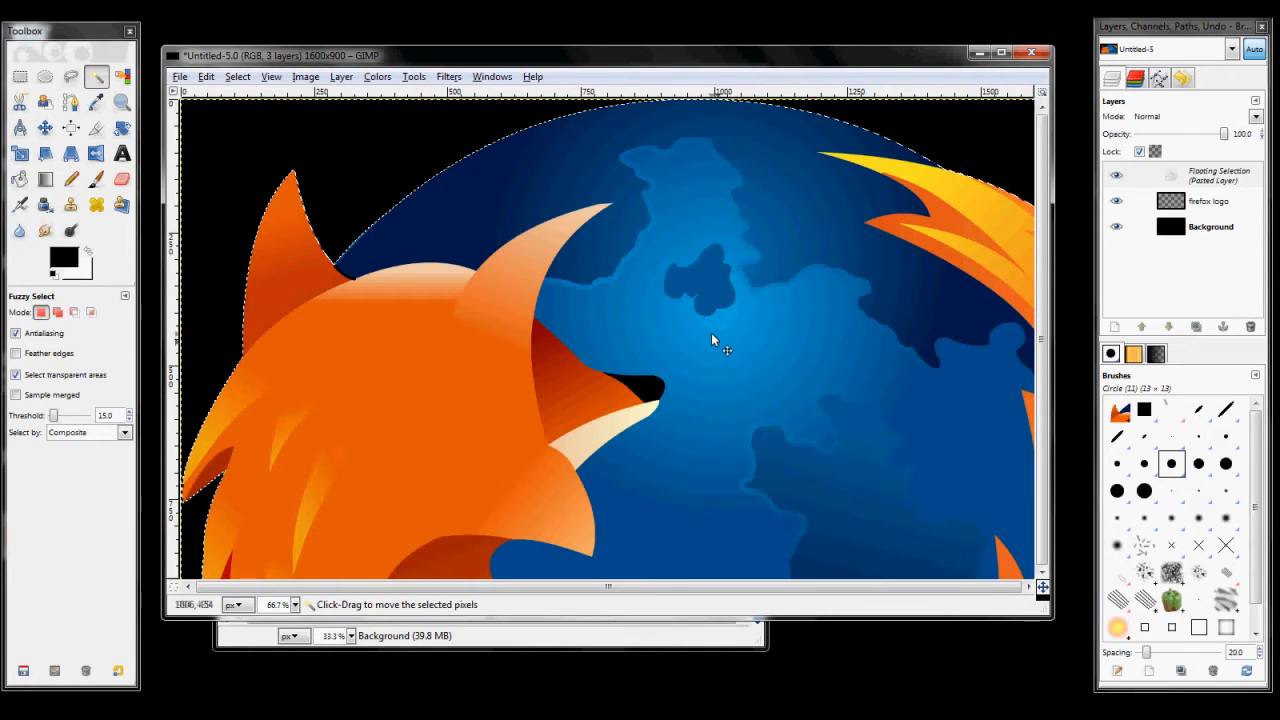
Step: Scale the pasted Firefox logo proportionally down to about 643 × 610 pixels
{"action": "key", "text": "ctrl"}
{"action": "scroll", "coordinate": [712, 326], "scroll_direction": "down", "scroll_amount": 2}
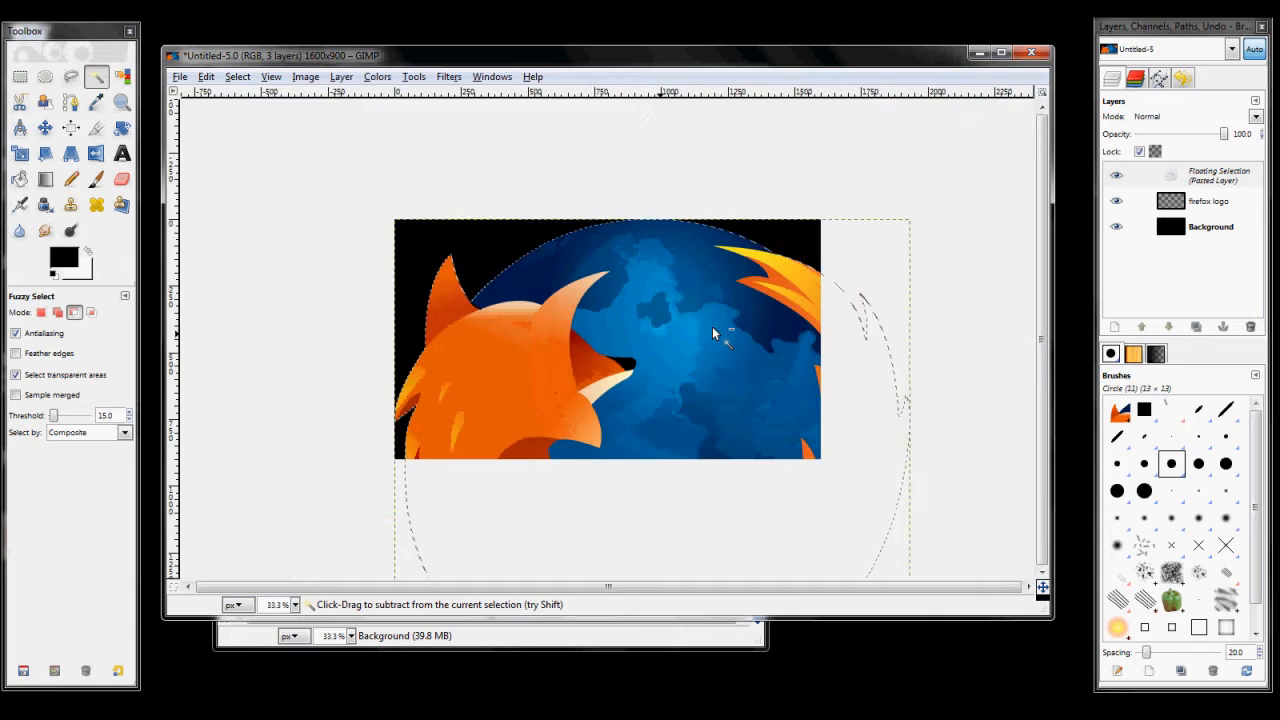
{"action": "scroll", "coordinate": [566, 342], "scroll_direction": "down", "scroll_amount": 1}
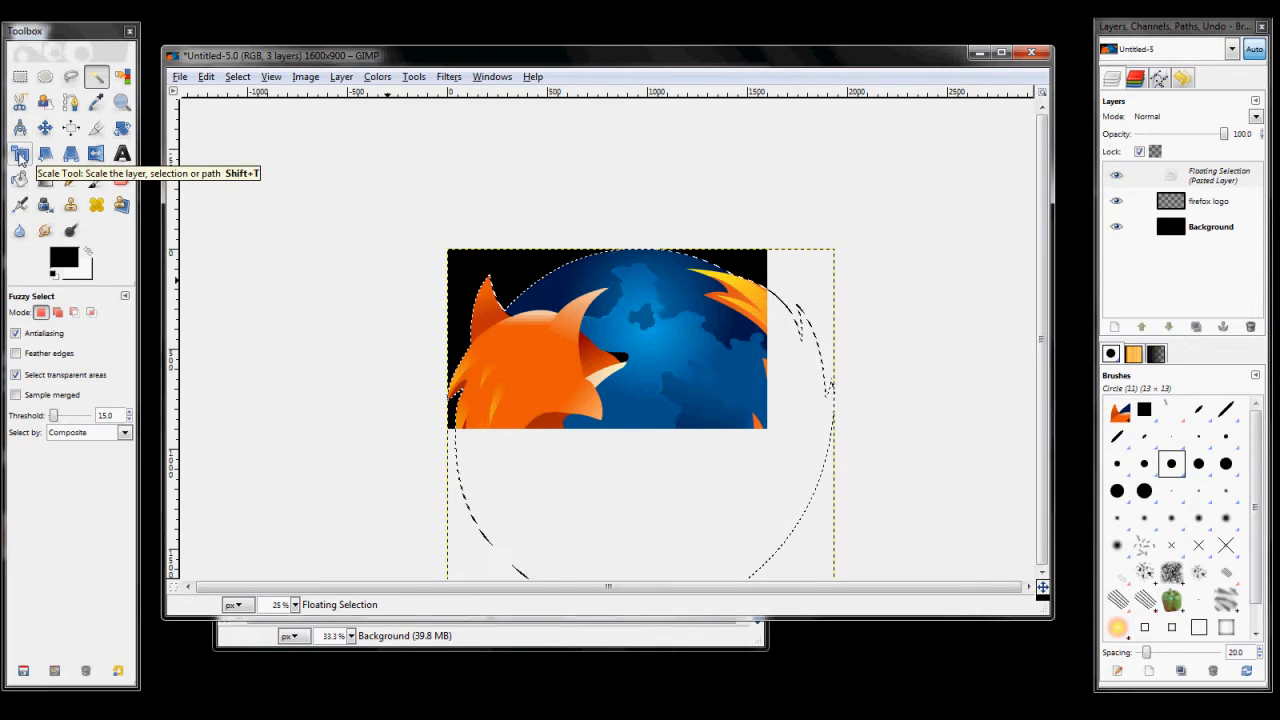
{"action": "left_click", "coordinate": [20, 153]}
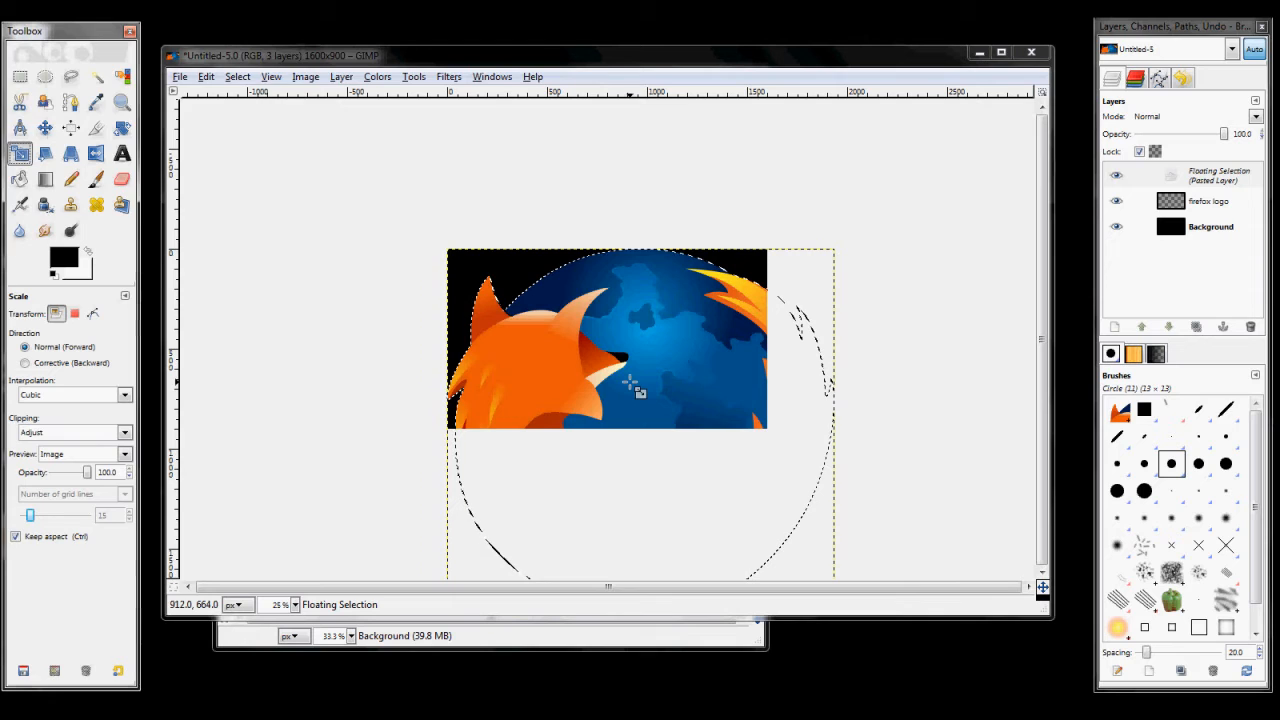
{"action": "left_click", "coordinate": [637, 390]}
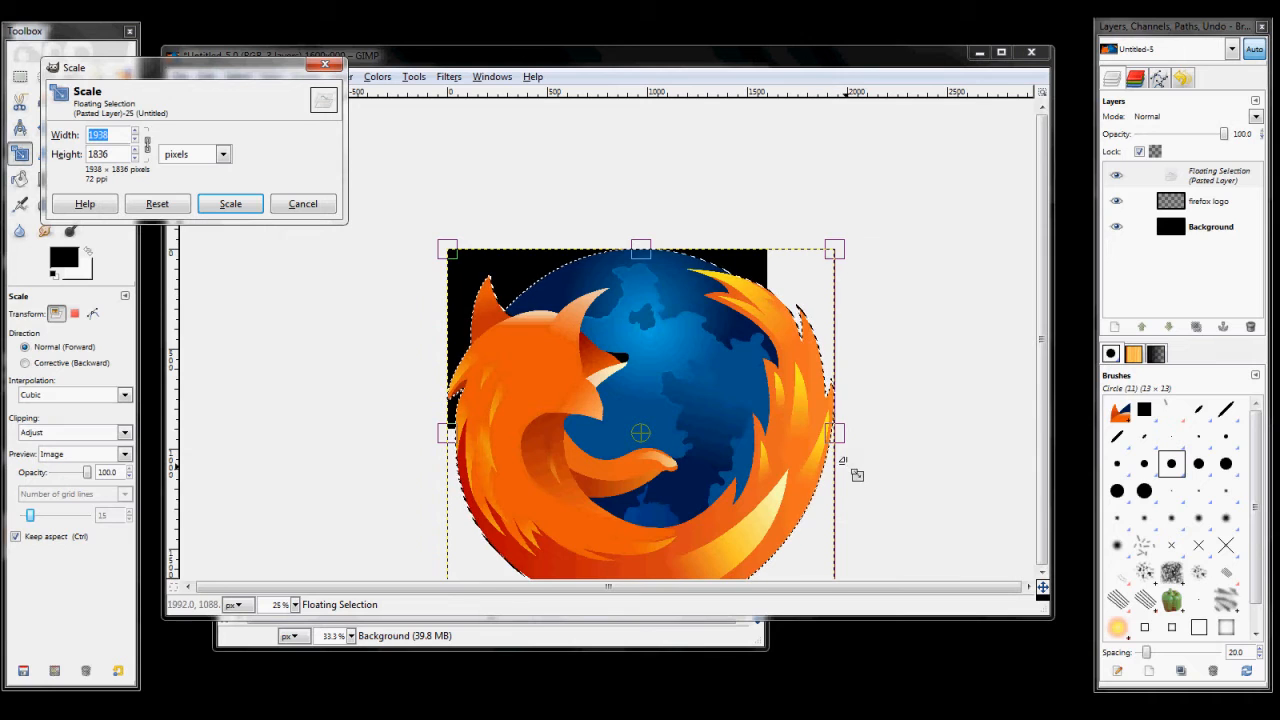
{"action": "key", "text": "minus"}
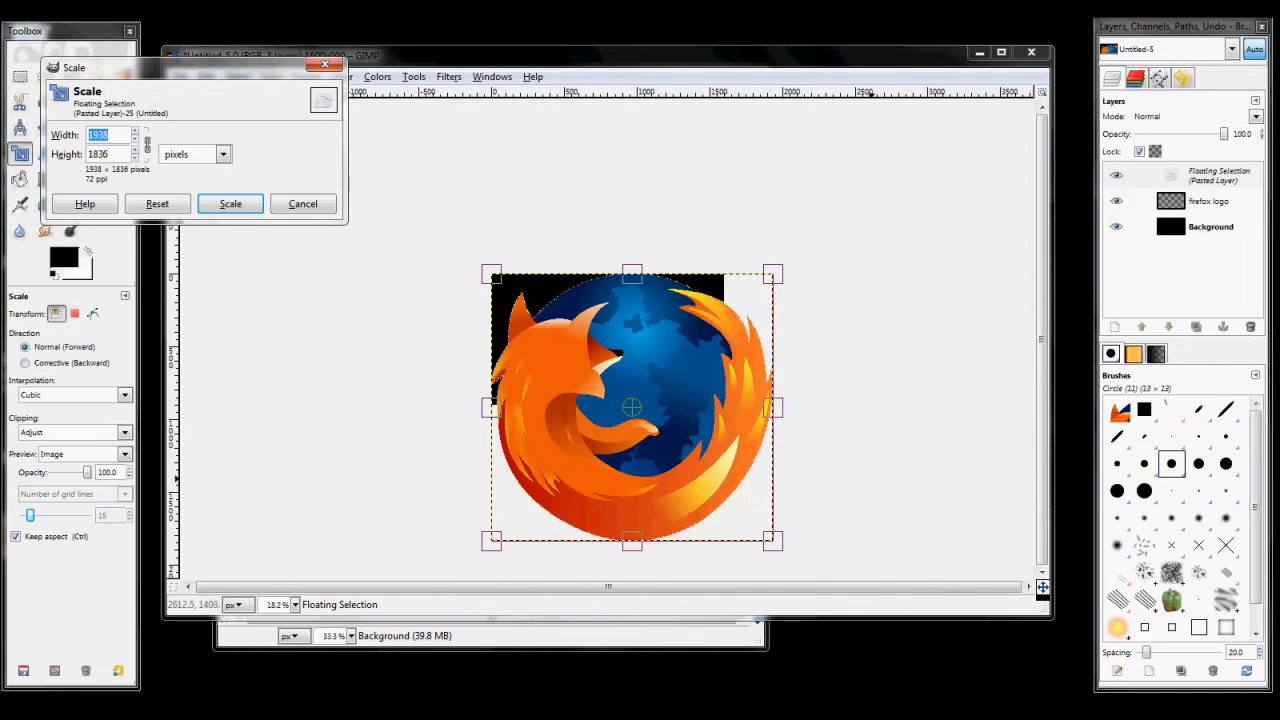
{"action": "left_click_drag", "start_coordinate": [780, 551], "coordinate": [597, 374]}
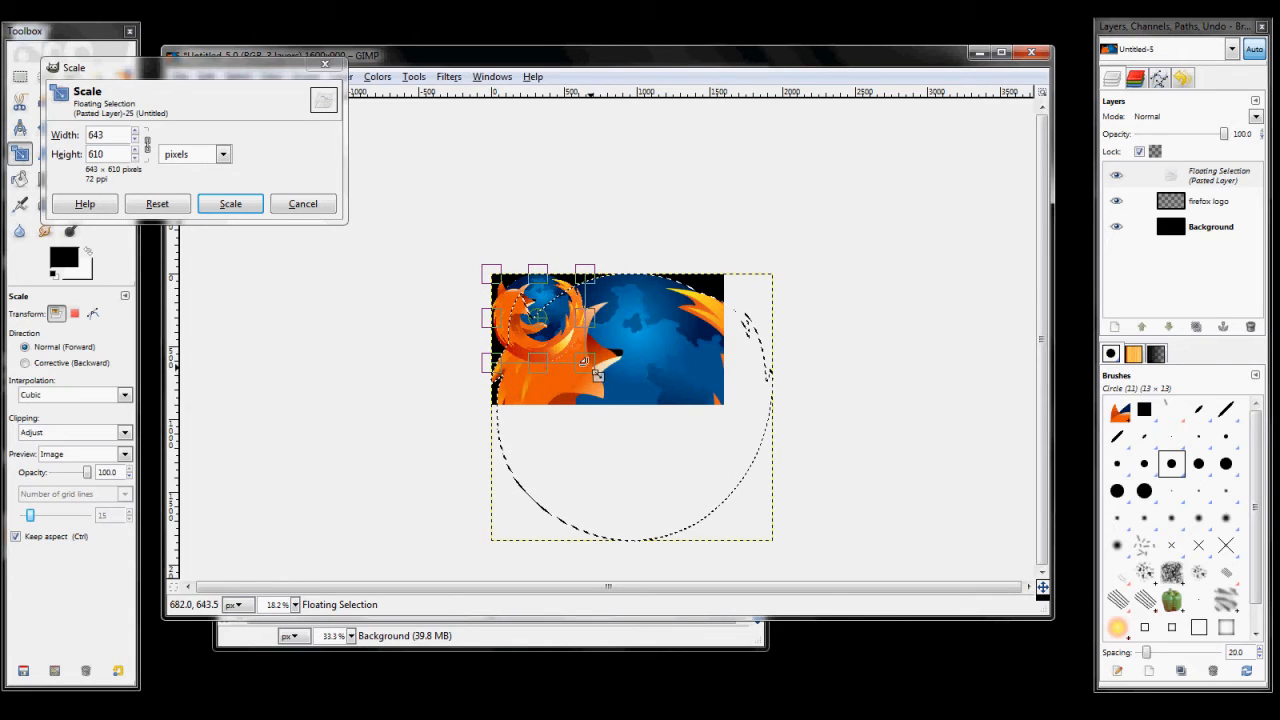
{"action": "left_click", "coordinate": [230, 203]}
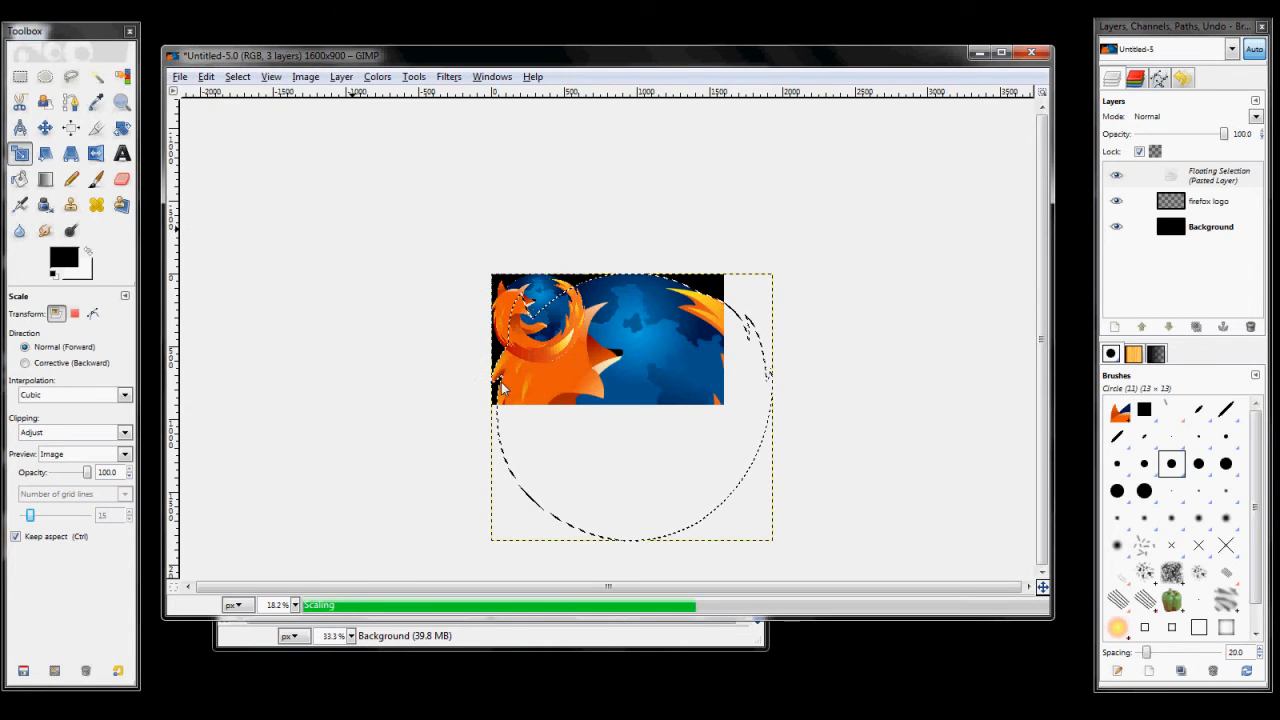
Step: Scale the pasted Firefox logo further down proportionally to 577 × 547 pixels
{"action": "scroll", "coordinate": [522, 347], "scroll_direction": "up", "scroll_amount": 3}
{"action": "scroll", "coordinate": [522, 350], "scroll_direction": "down", "scroll_amount": 1}
{"action": "left_click_drag", "start_coordinate": [565, 378], "coordinate": [558, 373]}
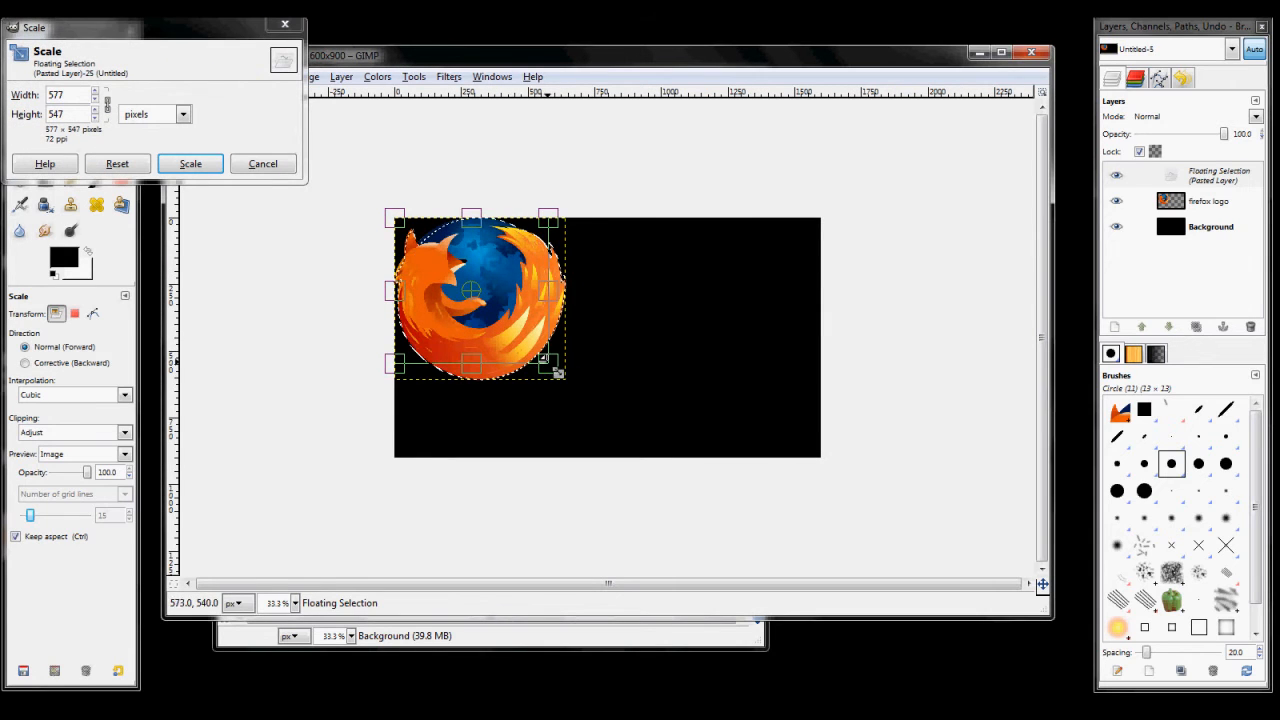
{"action": "left_click", "coordinate": [190, 163]}
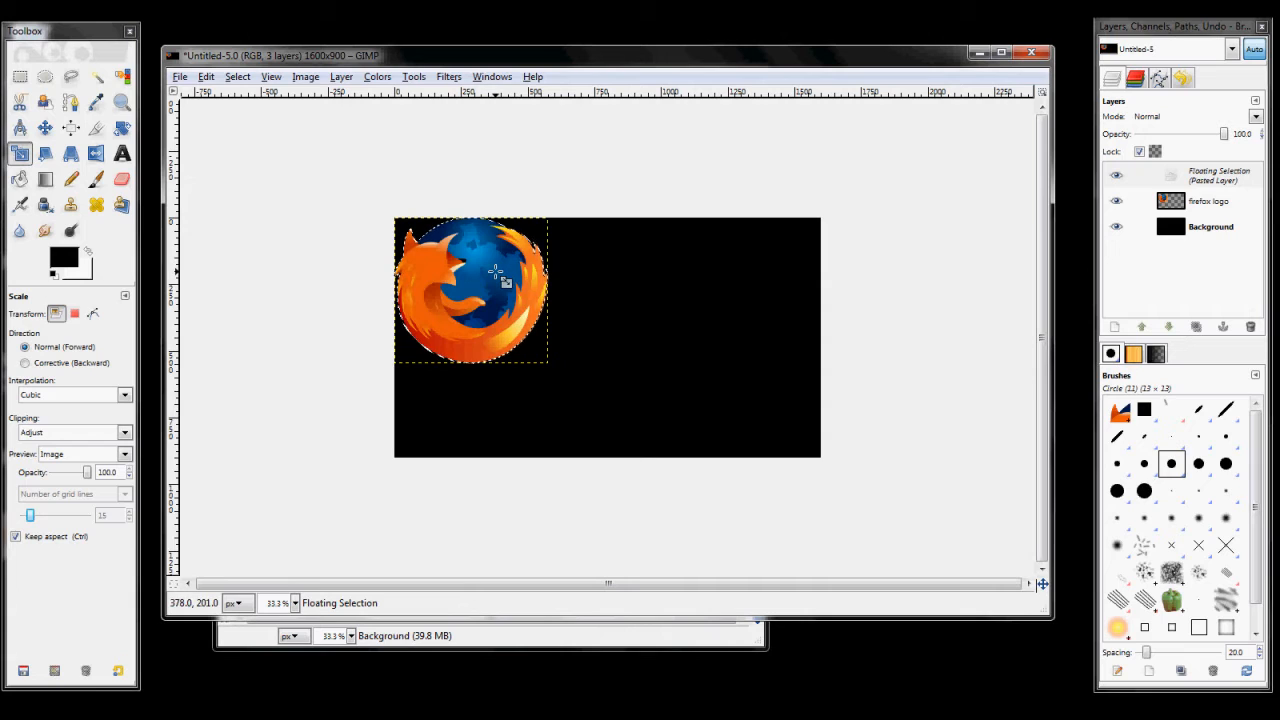
Step: Move the floating logo to about the centre of the black image and anchor it to the firefox logo layer
{"action": "key", "text": "m"}
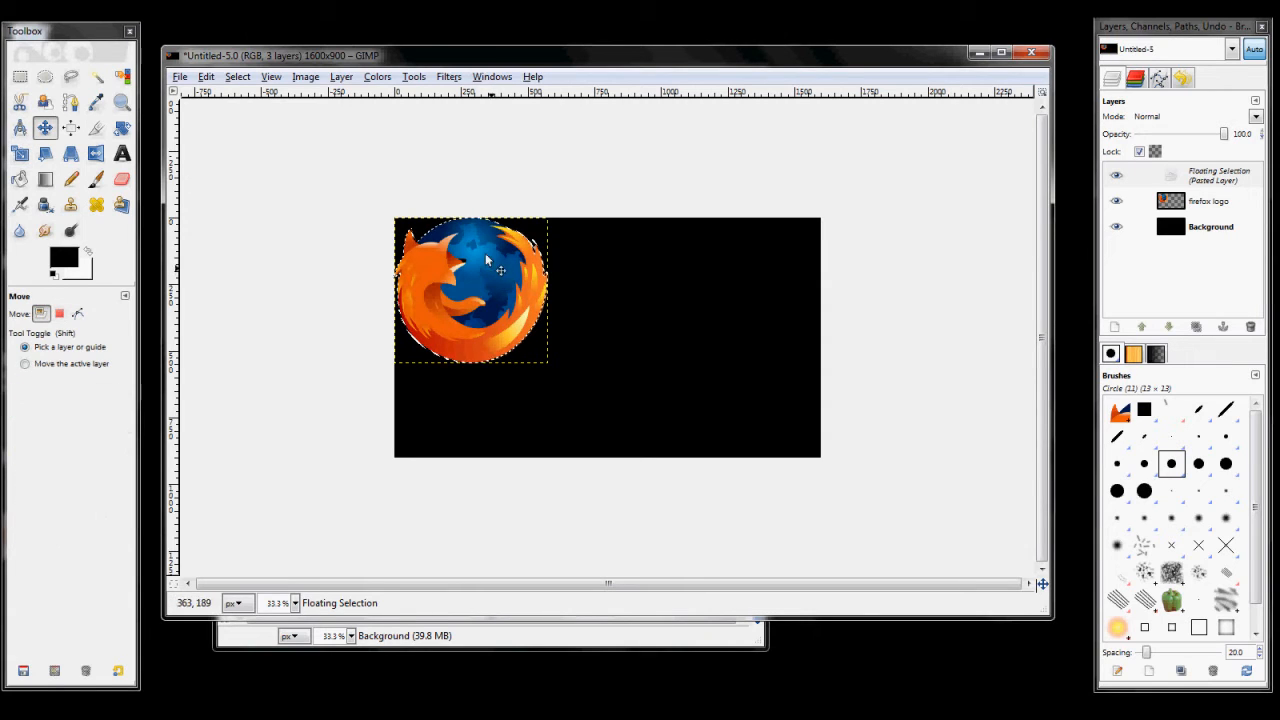
{"action": "left_click", "coordinate": [45, 128]}
{"action": "left_click_drag", "start_coordinate": [430, 296], "coordinate": [585, 339]}
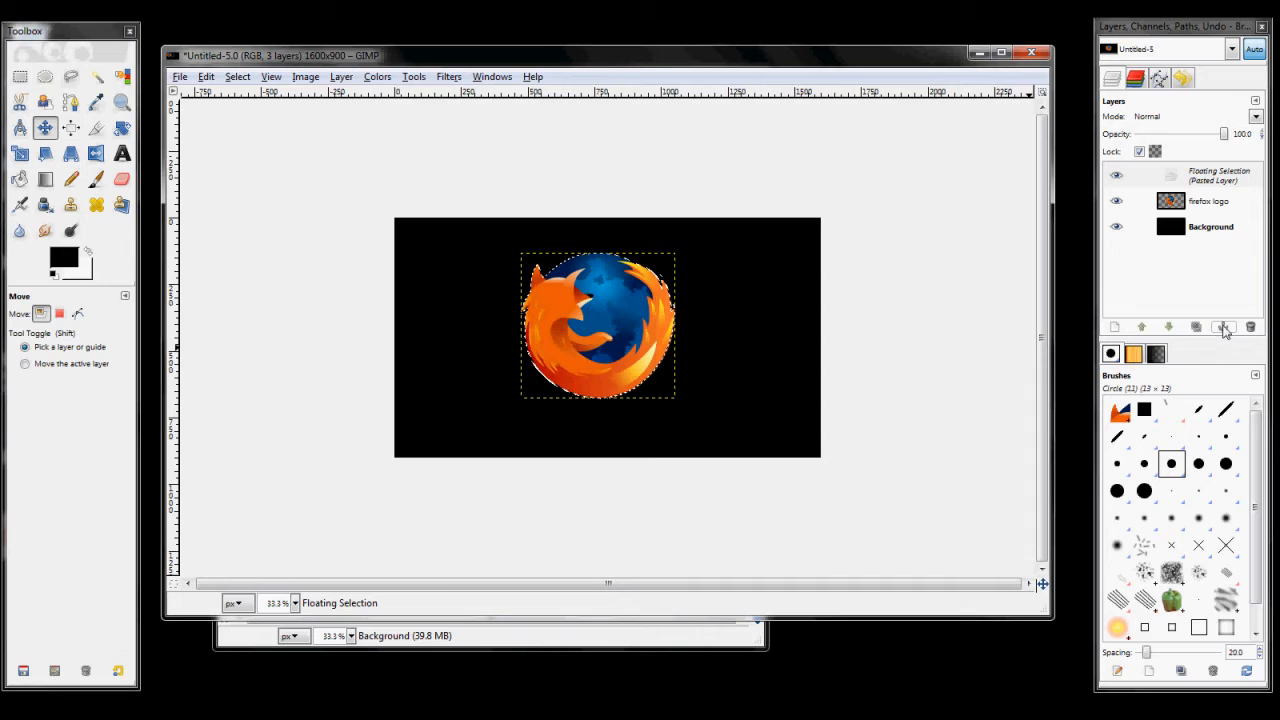
{"action": "left_click", "coordinate": [1223, 328]}
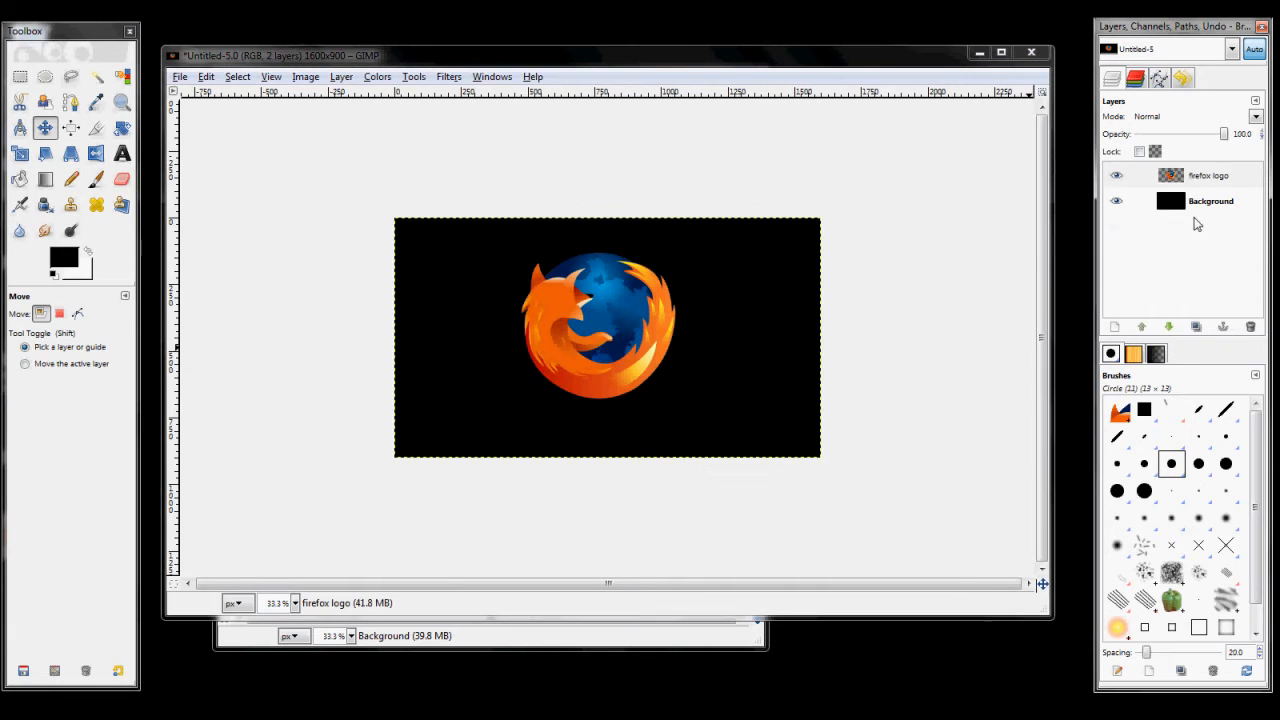
Step: Desaturate the firefox logo layer, basing the shade of gray on Luminosity
{"action": "left_click", "coordinate": [1194, 175]}
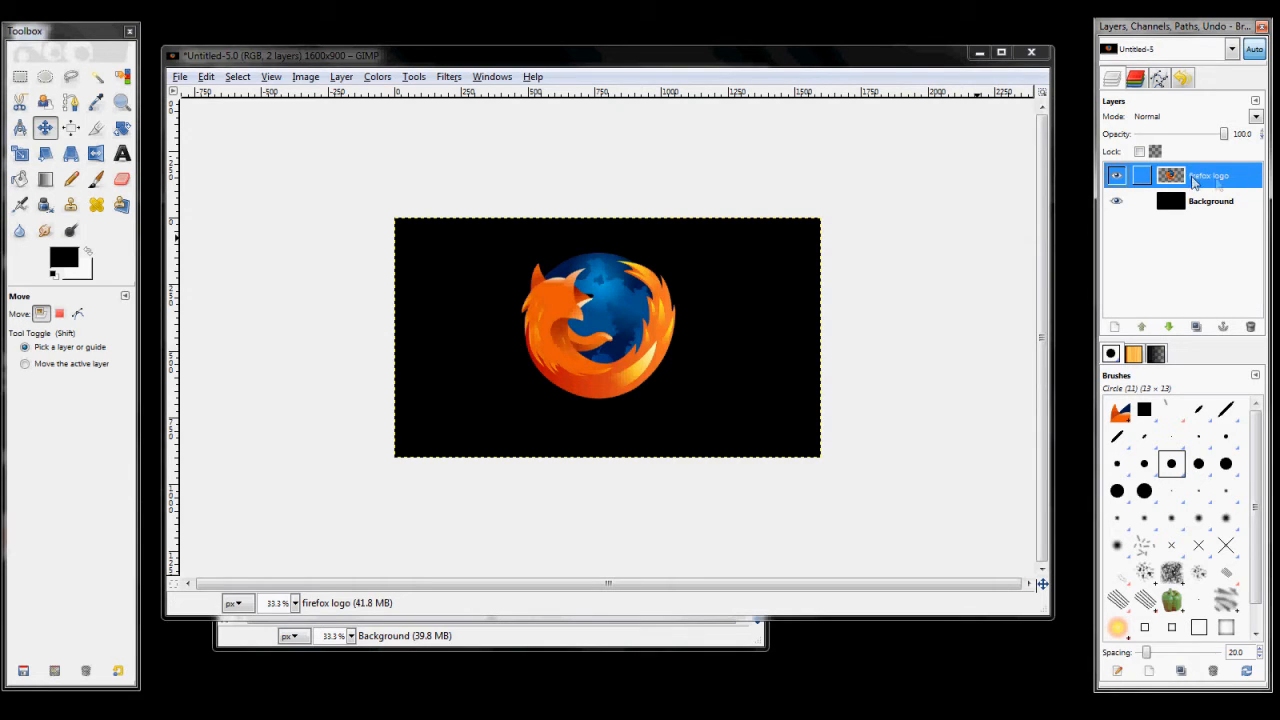
{"action": "left_click", "coordinate": [305, 76]}
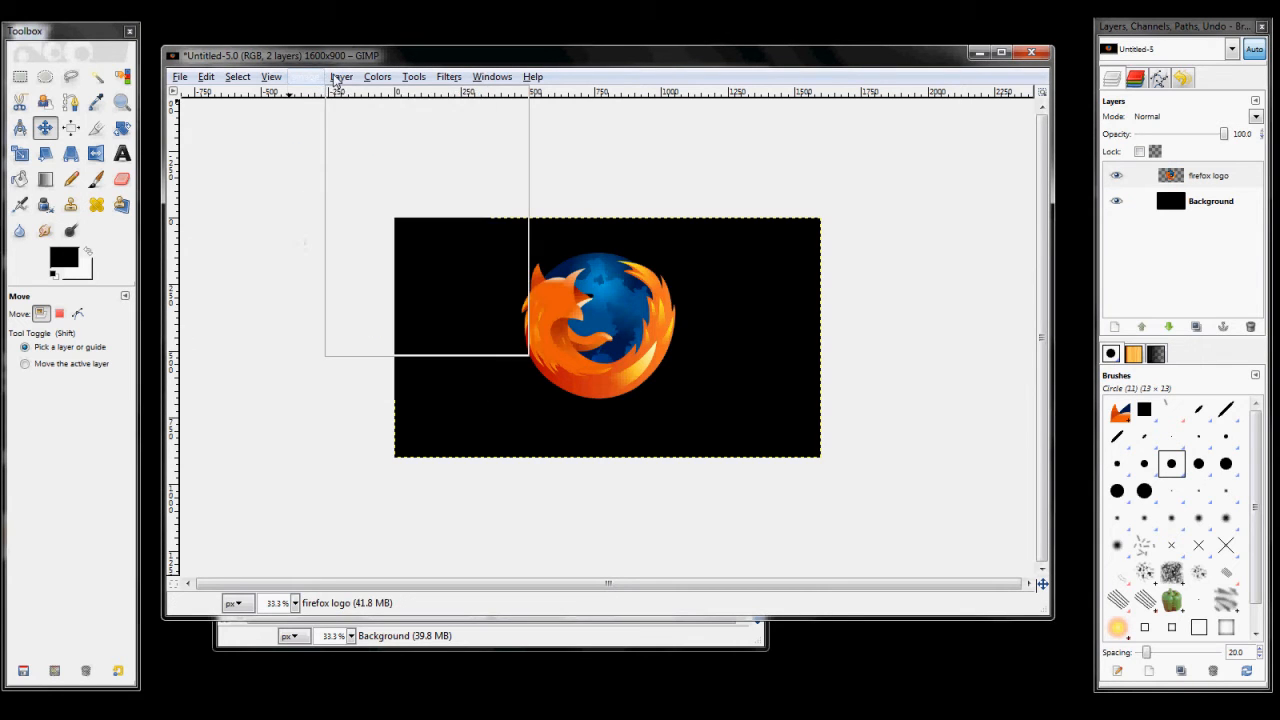
{"action": "mouse_move", "coordinate": [377, 76]}
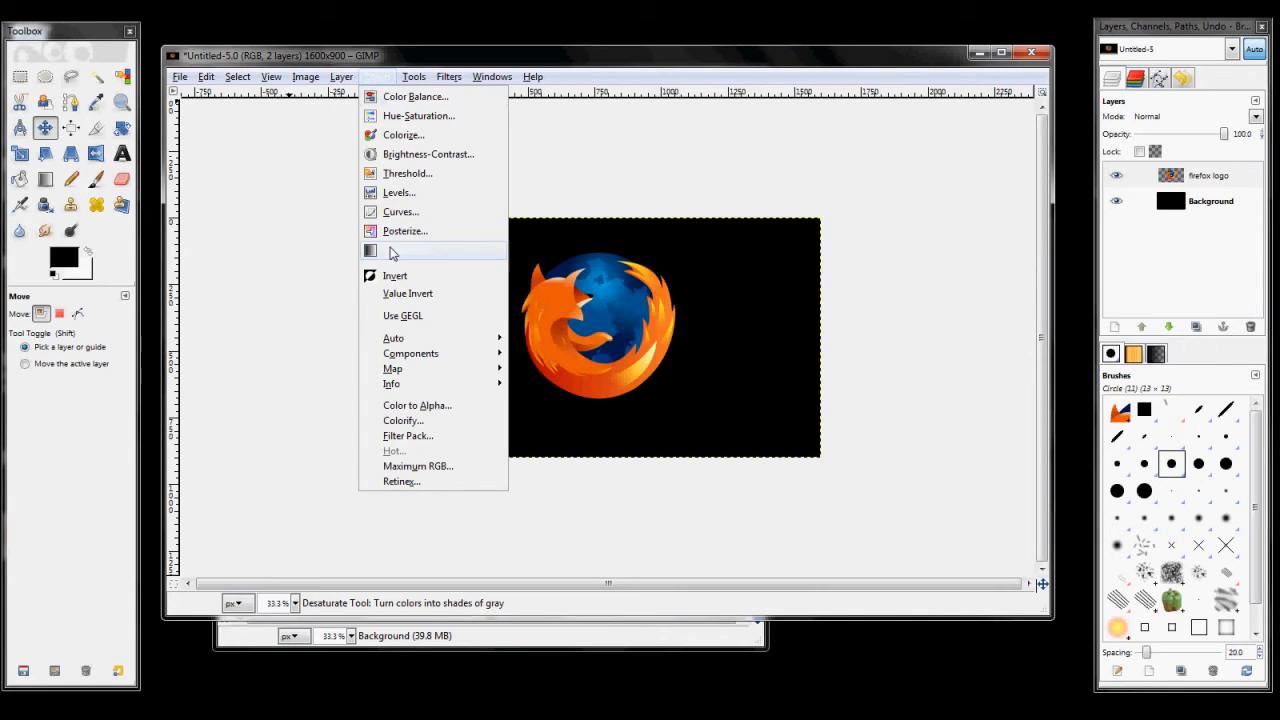
{"action": "left_click", "coordinate": [391, 254]}
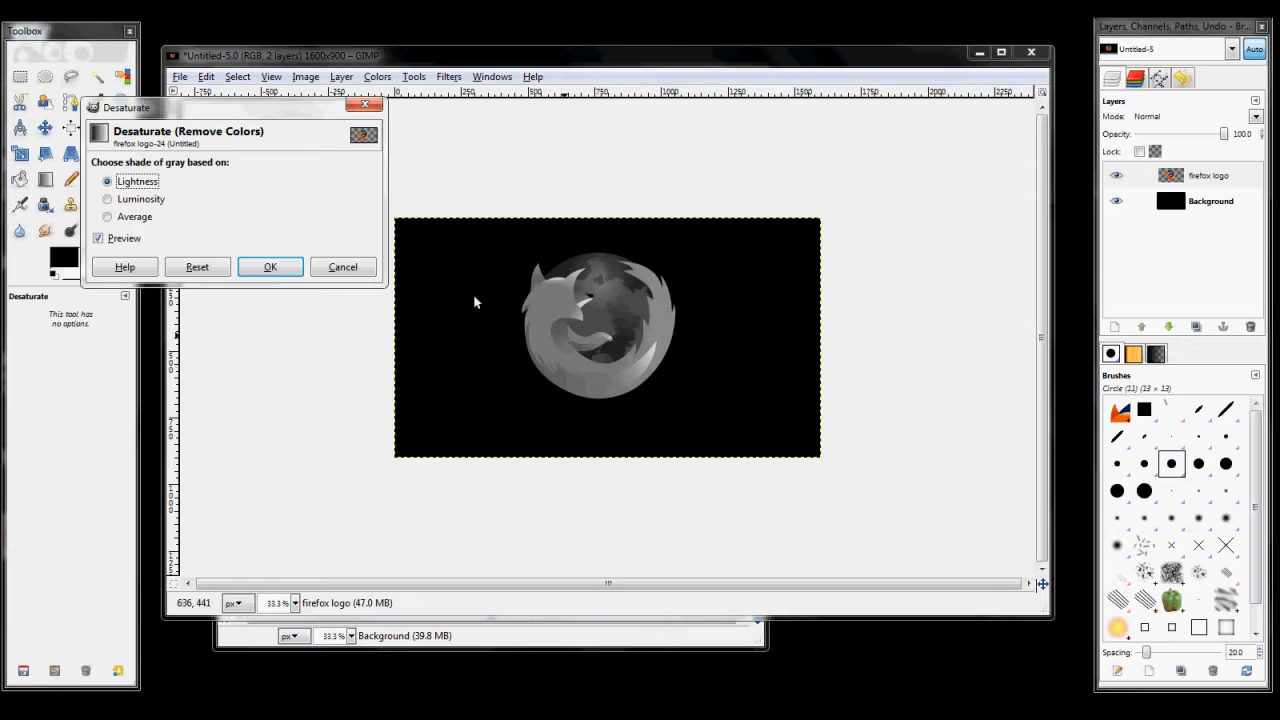
{"action": "left_click", "coordinate": [128, 203]}
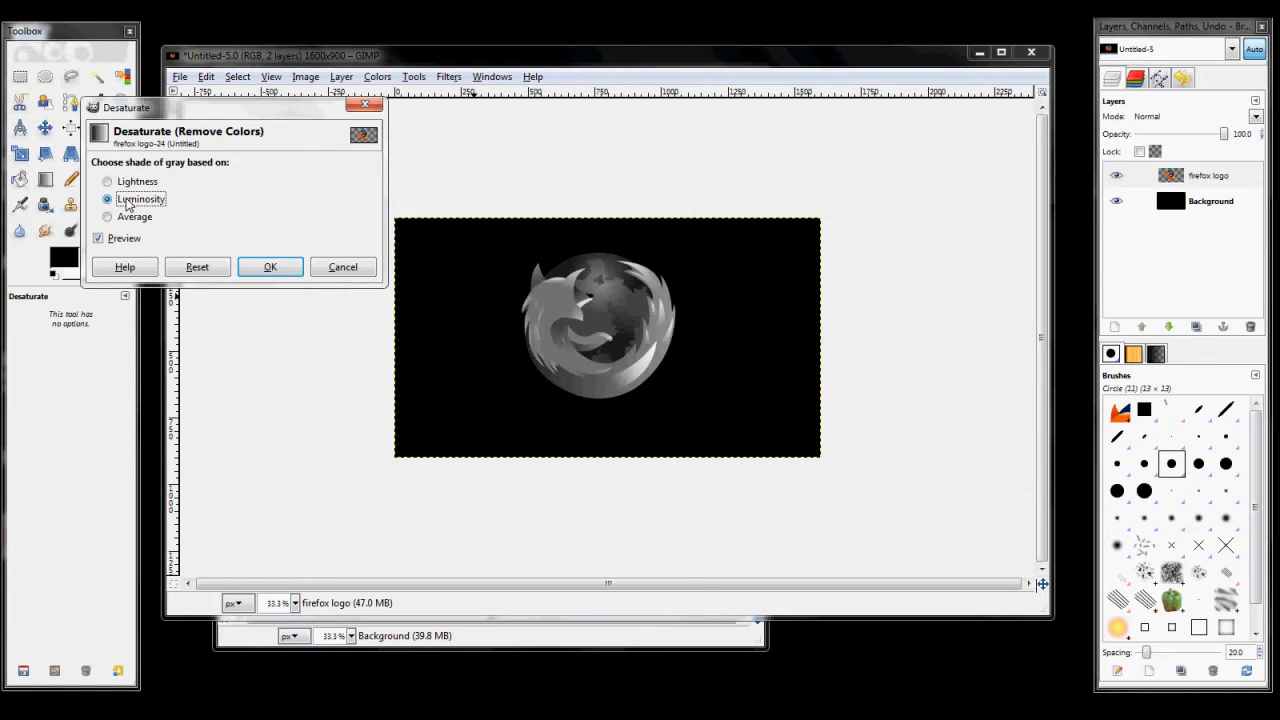
{"action": "left_click", "coordinate": [118, 217]}
{"action": "left_click", "coordinate": [125, 199]}
{"action": "left_click", "coordinate": [125, 181]}
{"action": "left_click", "coordinate": [130, 199]}
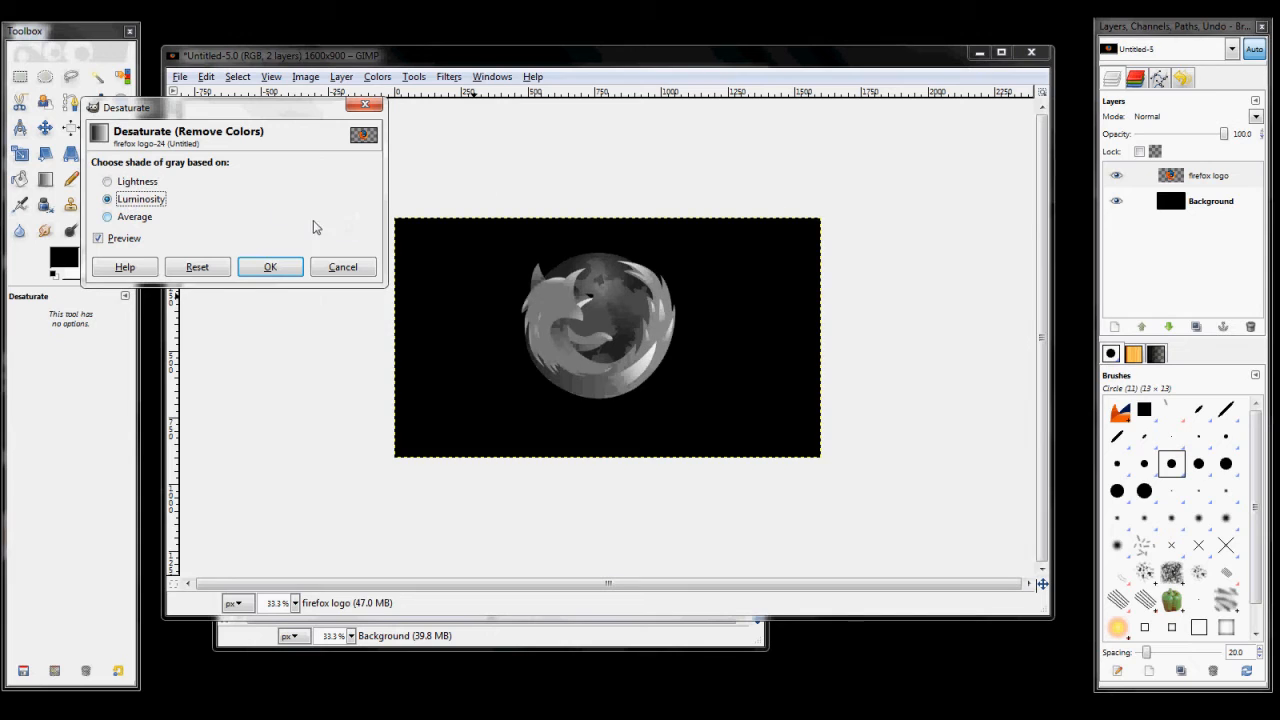
{"action": "left_click", "coordinate": [266, 266]}
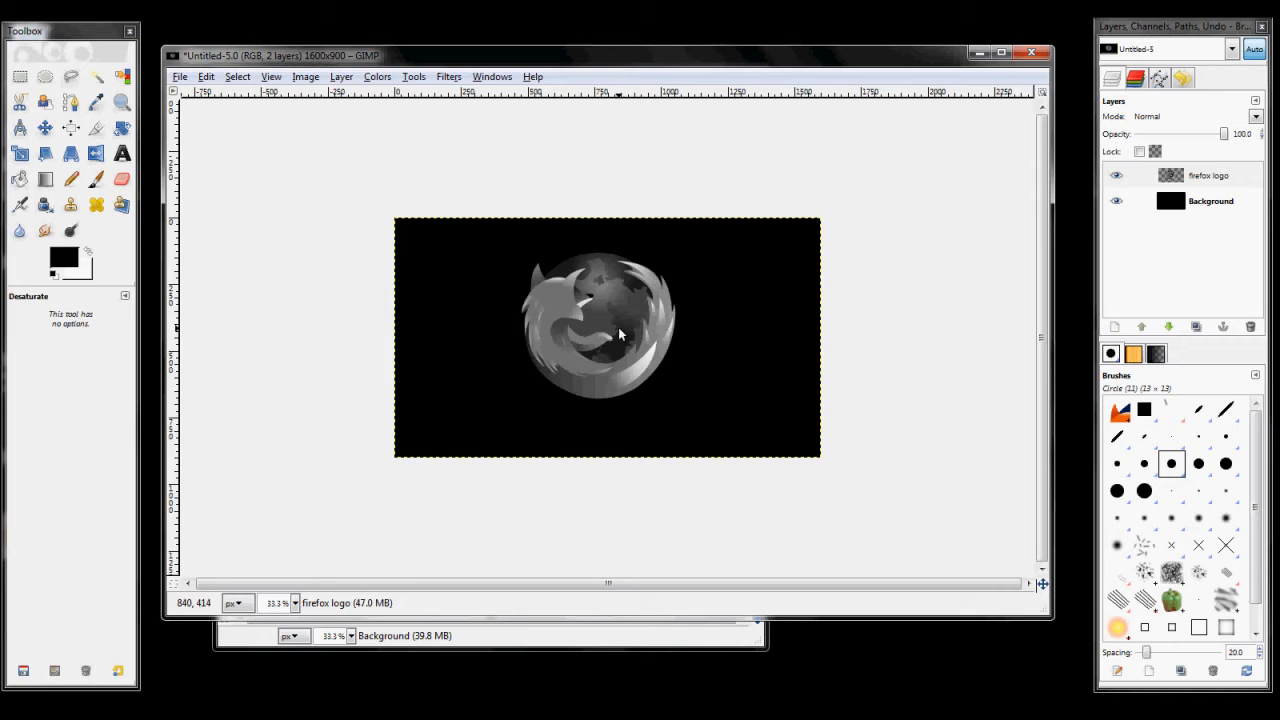
Step: Add a transparent layer named "foreground" and place it directly below the firefox logo layer
{"action": "left_click", "coordinate": [1116, 328]}
{"action": "type", "text": "foreground"}
{"action": "key", "text": "Return"}
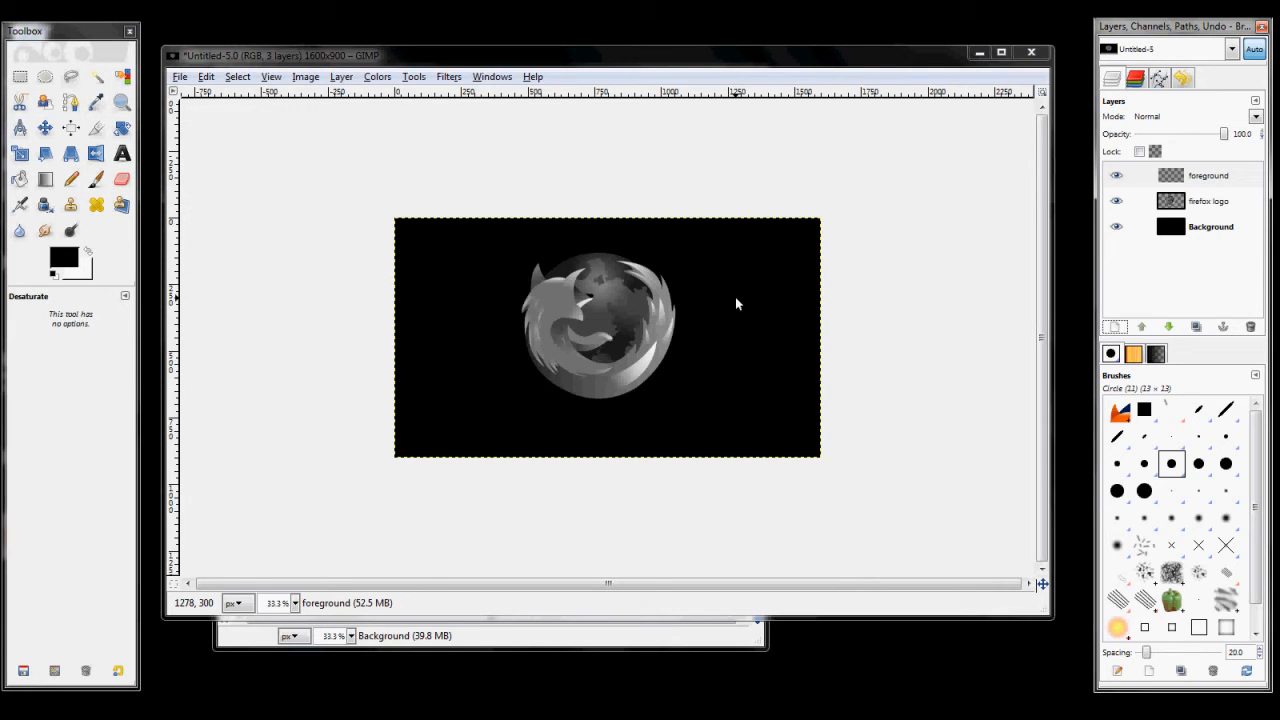
{"action": "left_click", "coordinate": [1220, 177]}
{"action": "left_click", "coordinate": [1171, 327]}
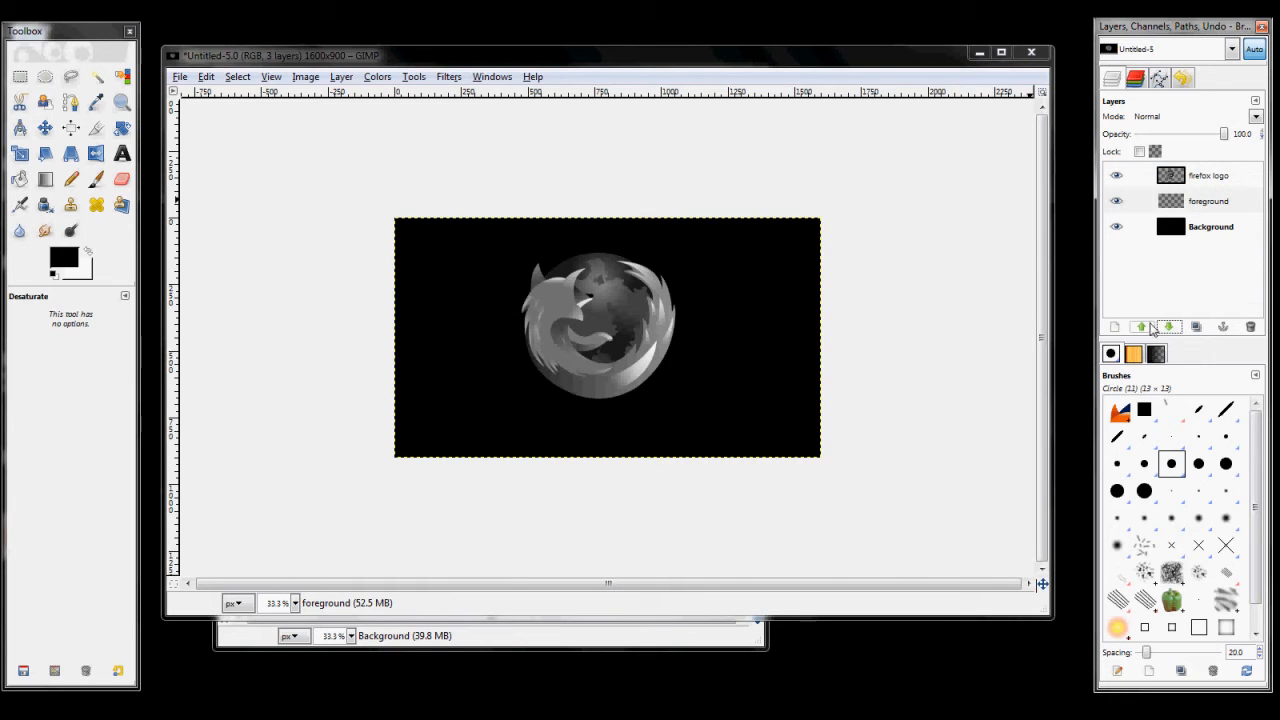
Step: Make the foreground layer active and set the foreground color to dark gray
{"action": "left_click", "coordinate": [1193, 175]}
{"action": "left_click", "coordinate": [1195, 204]}
{"action": "left_click", "coordinate": [1199, 178]}
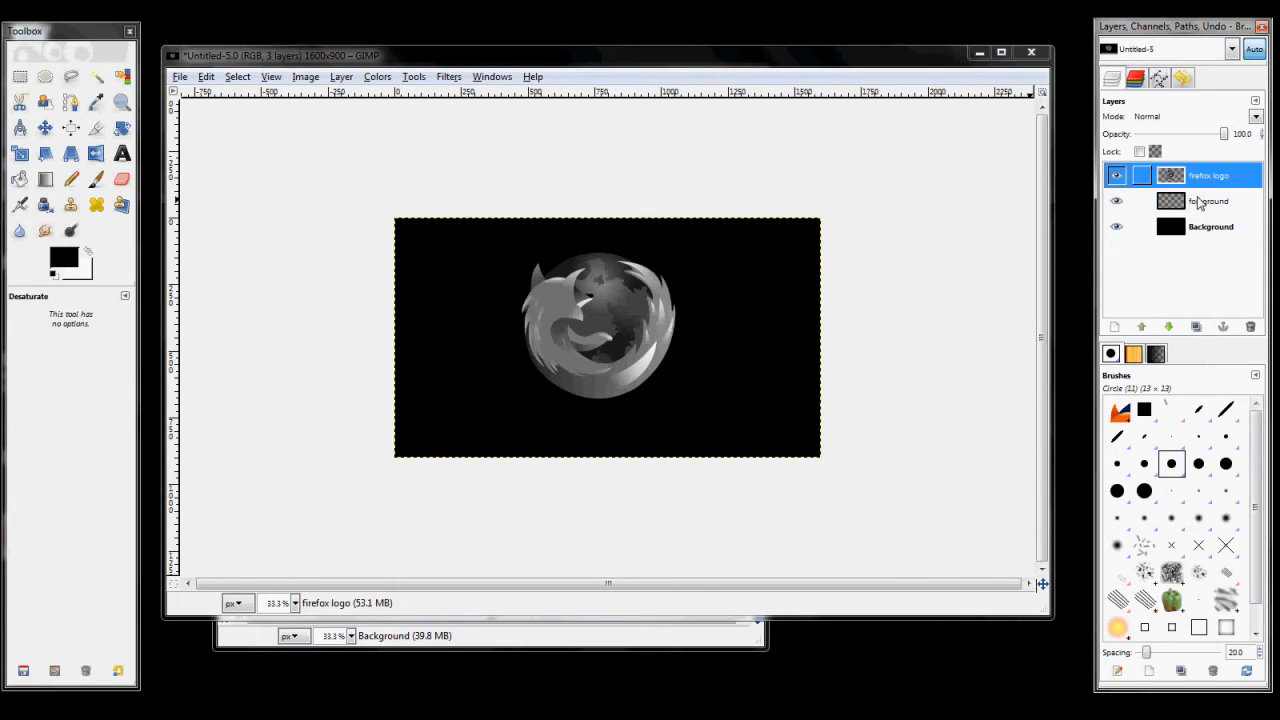
{"action": "left_click", "coordinate": [1200, 202]}
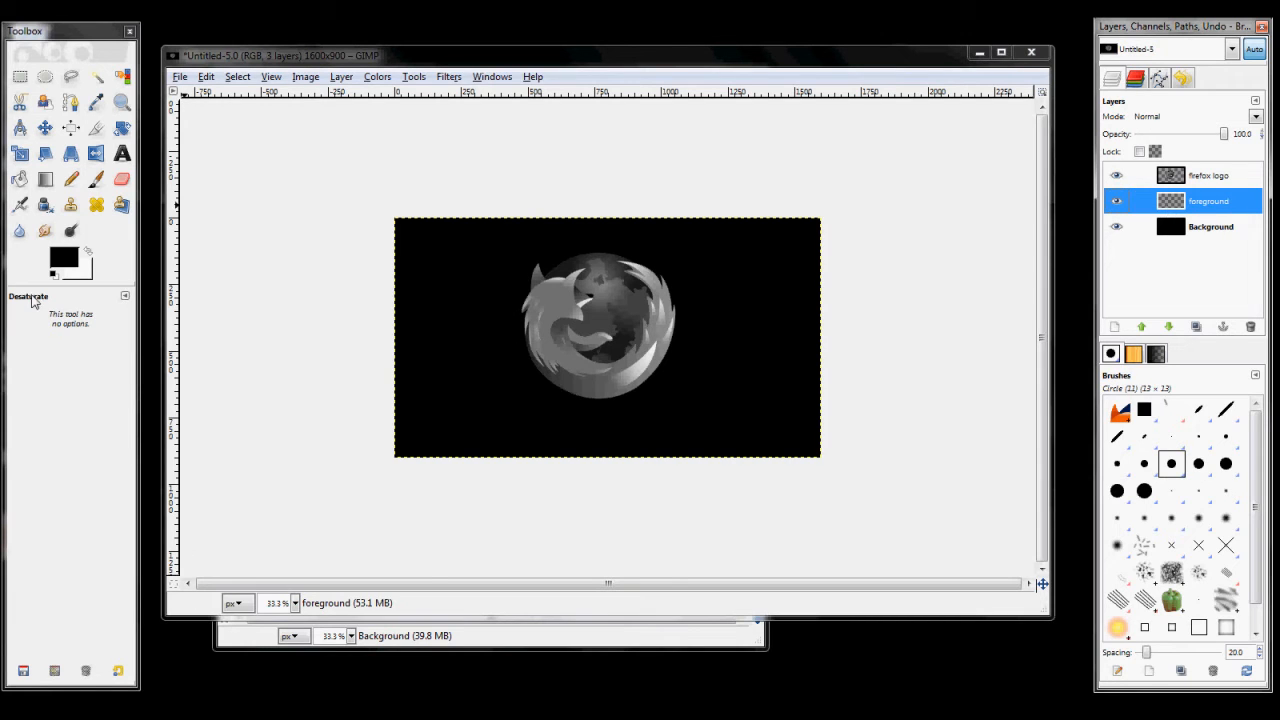
{"action": "left_click", "coordinate": [65, 263]}
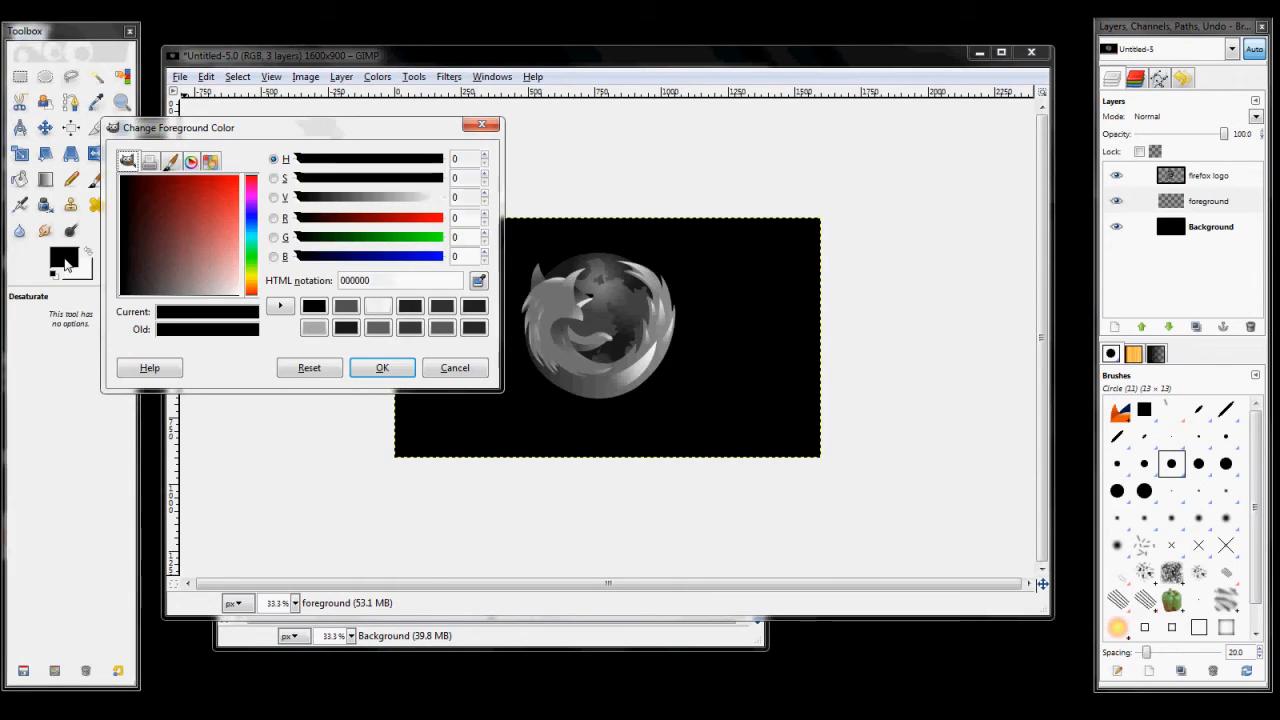
{"action": "left_click_drag", "start_coordinate": [209, 133], "coordinate": [263, 135]}
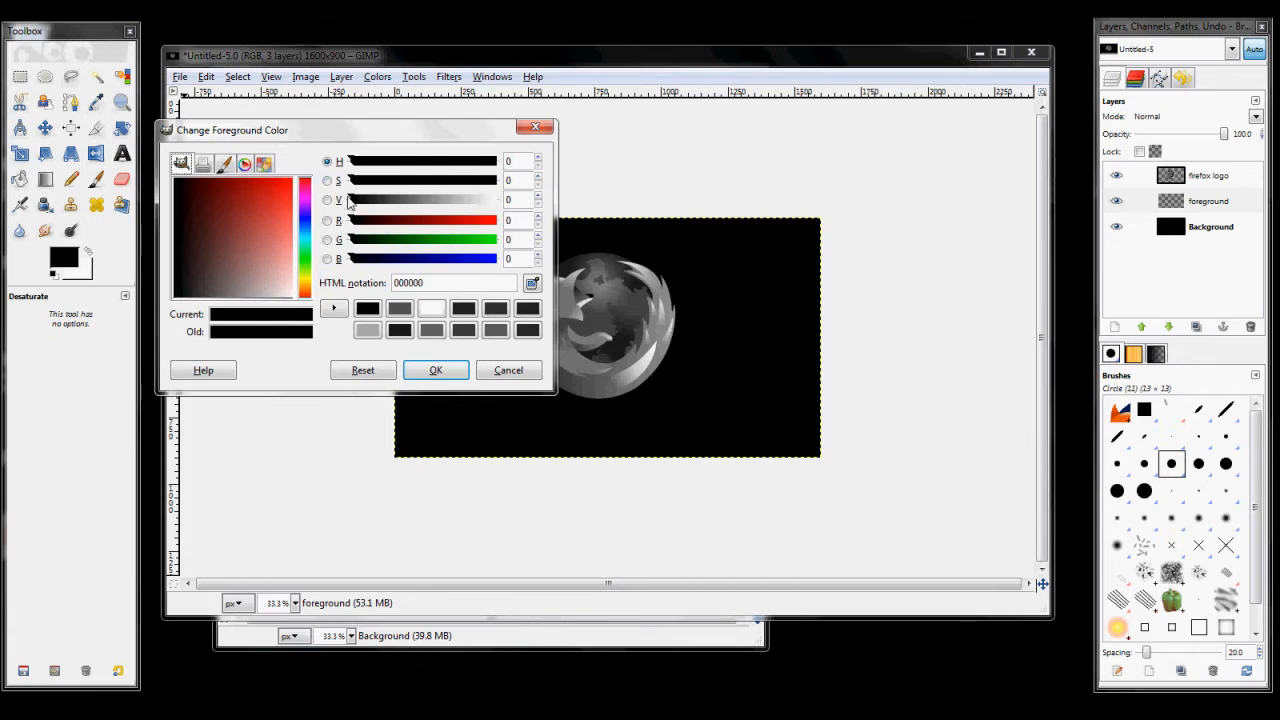
{"action": "left_click_drag", "start_coordinate": [354, 205], "coordinate": [395, 212]}
{"action": "left_click", "coordinate": [435, 370]}
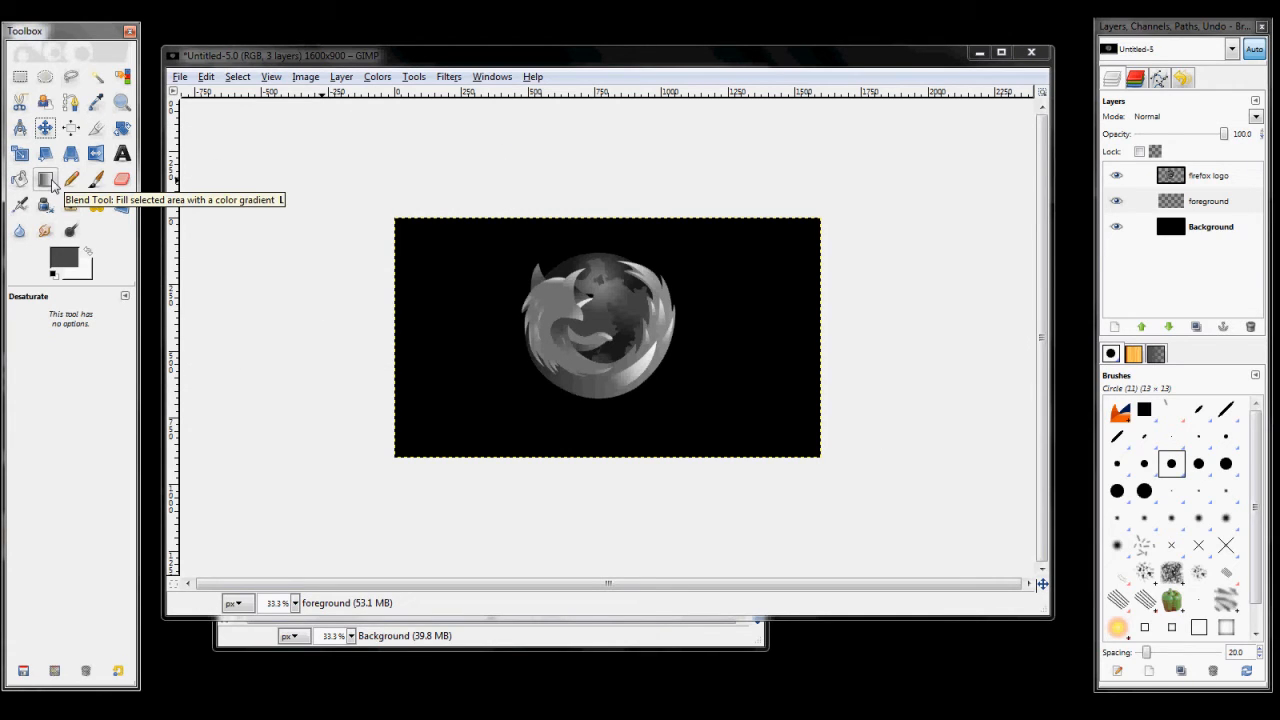
Step: Blend a linear FG to Transparent gradient on the foreground layer from below the image's lower edge up to the logo's middle
{"action": "left_click", "coordinate": [53, 185]}
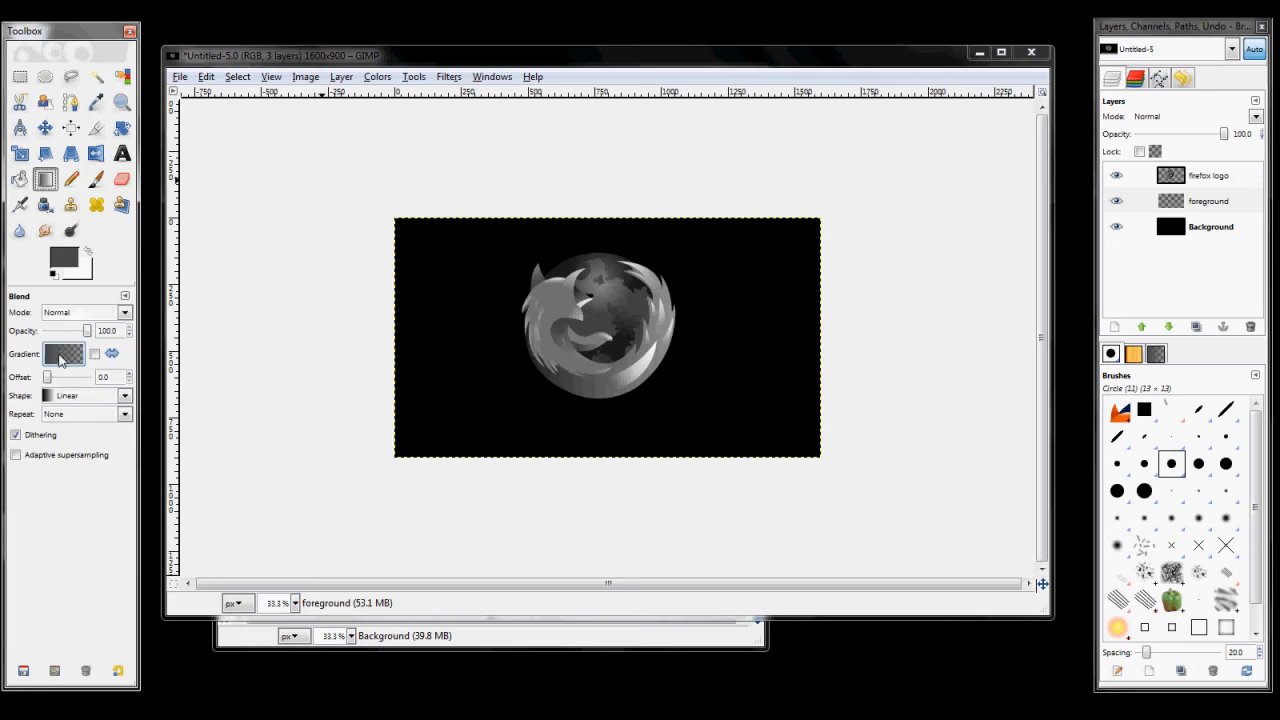
{"action": "left_click", "coordinate": [64, 354]}
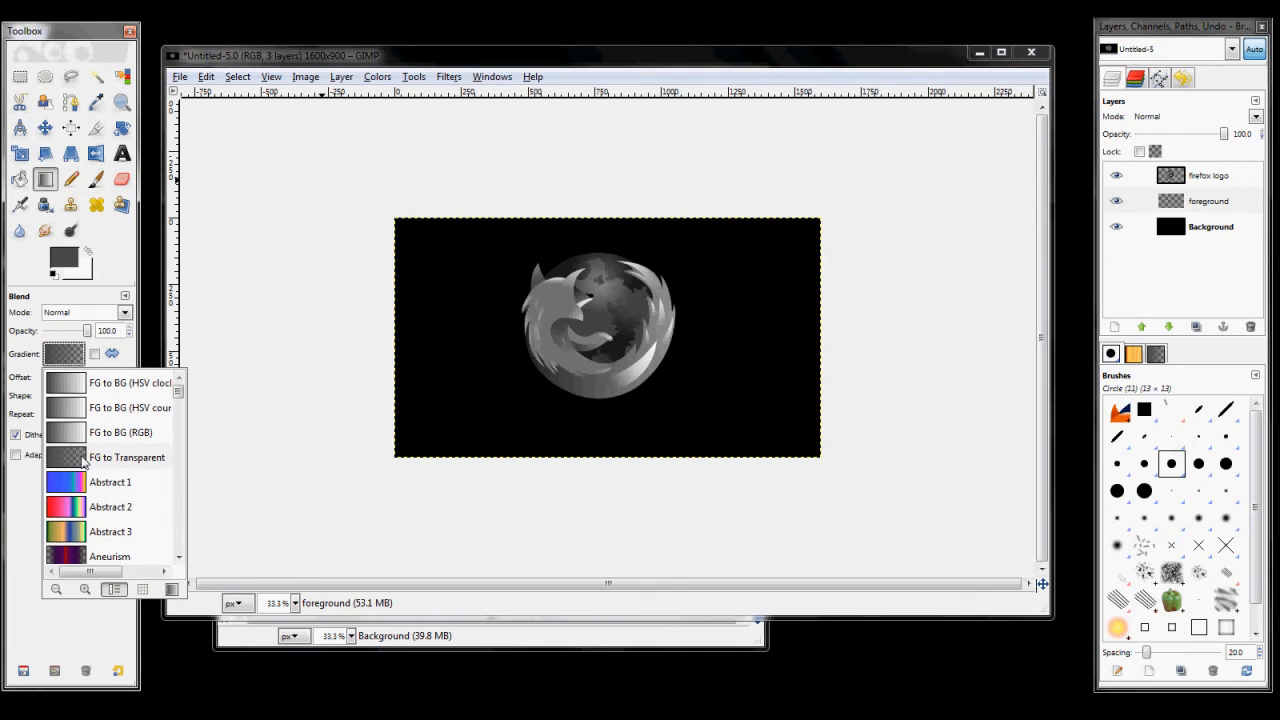
{"action": "left_click", "coordinate": [320, 325]}
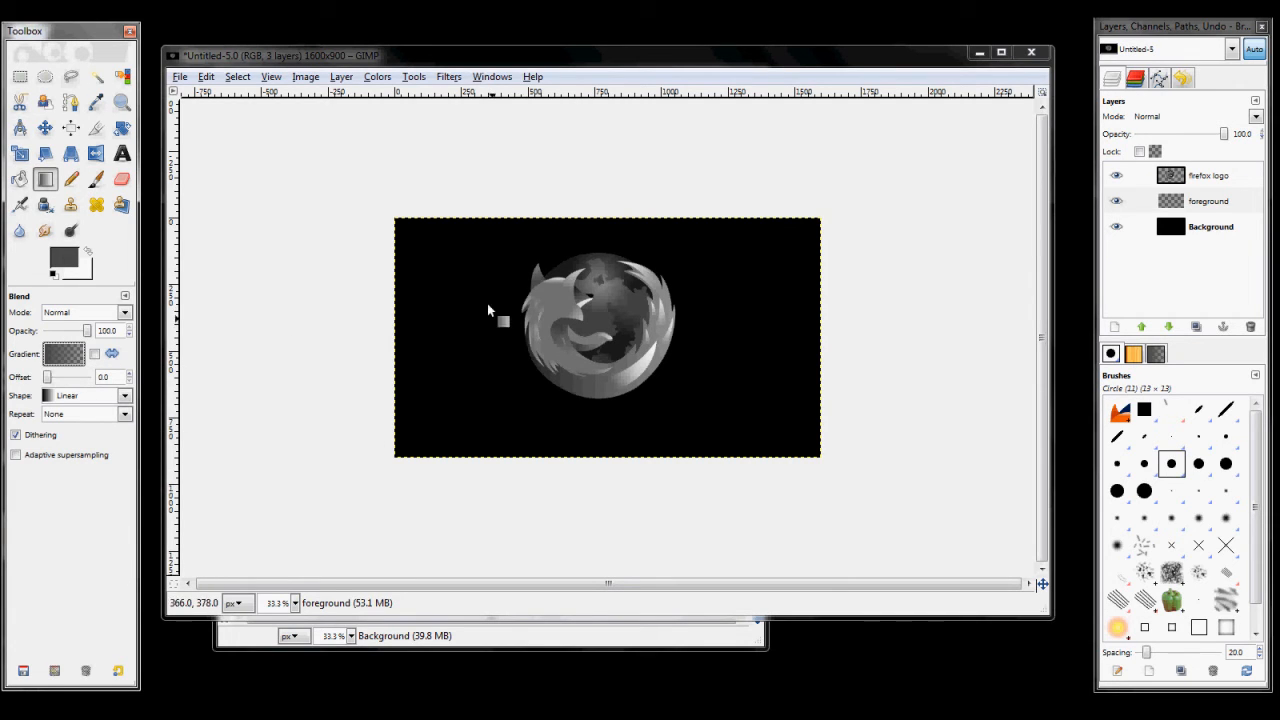
{"action": "left_click", "coordinate": [1192, 203]}
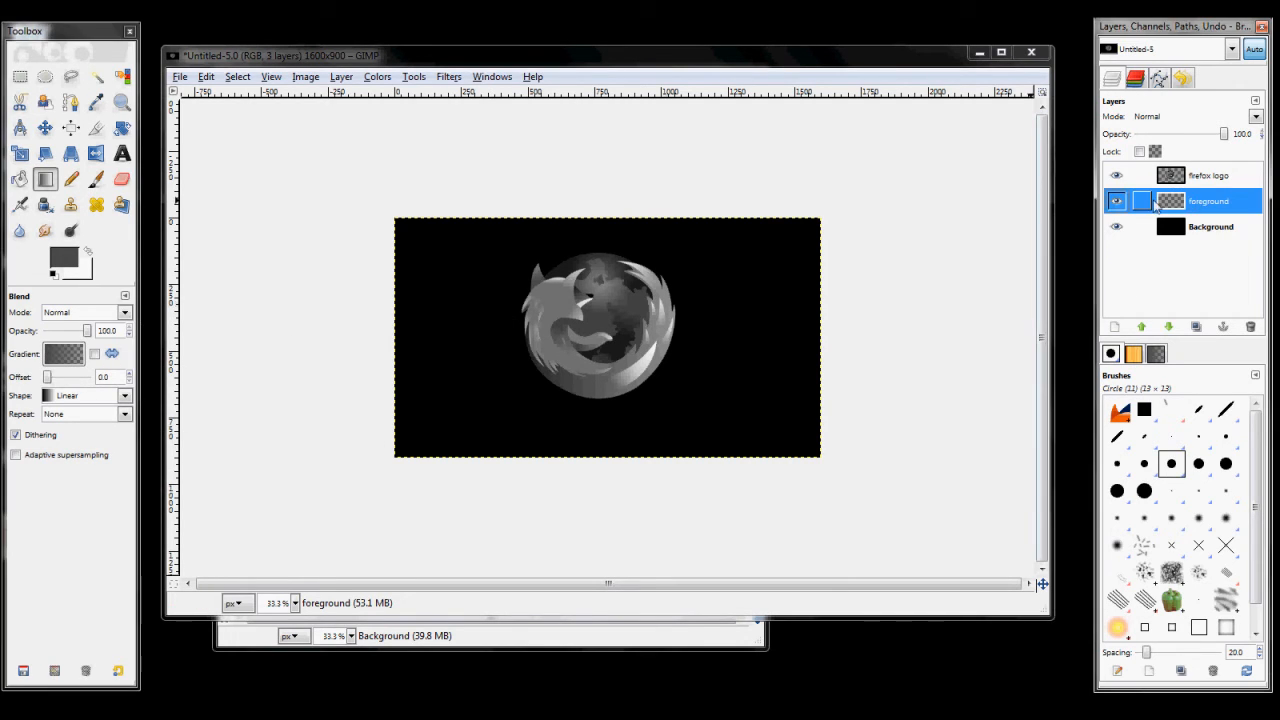
{"action": "left_click_drag", "start_coordinate": [619, 483], "coordinate": [603, 334]}
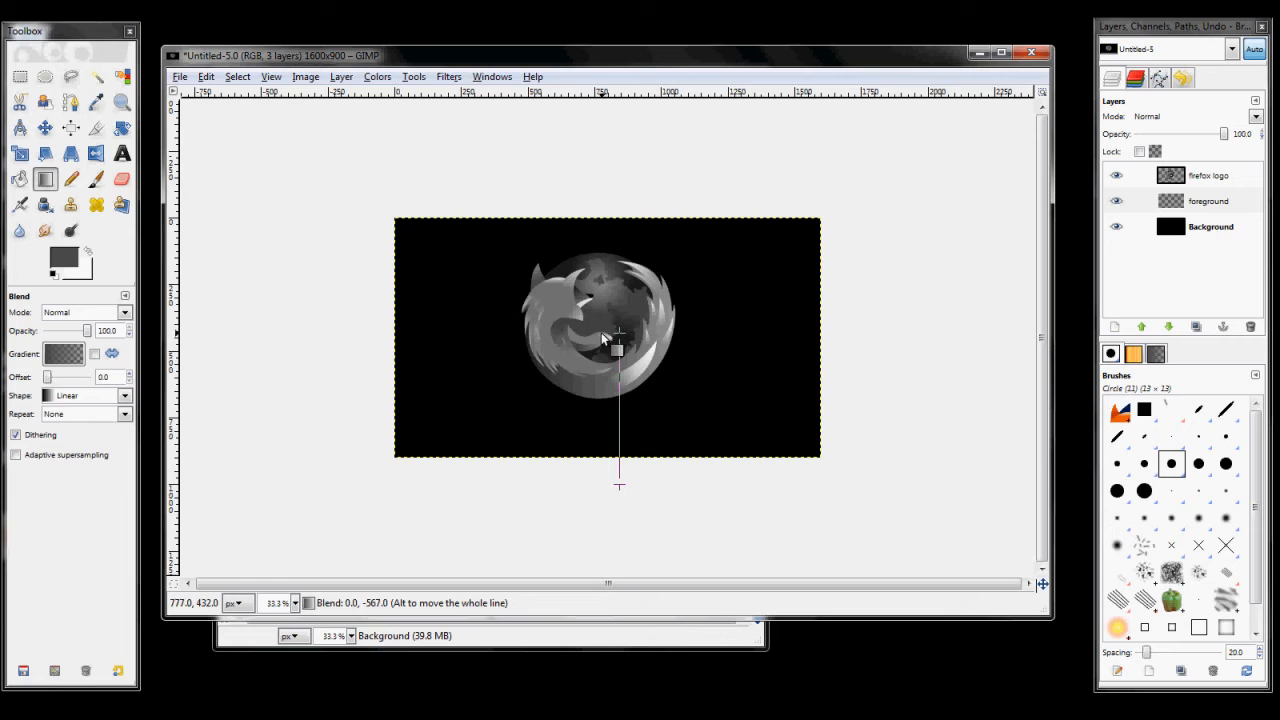
{"action": "left_click_drag", "start_coordinate": [603, 340], "coordinate": [603, 340]}
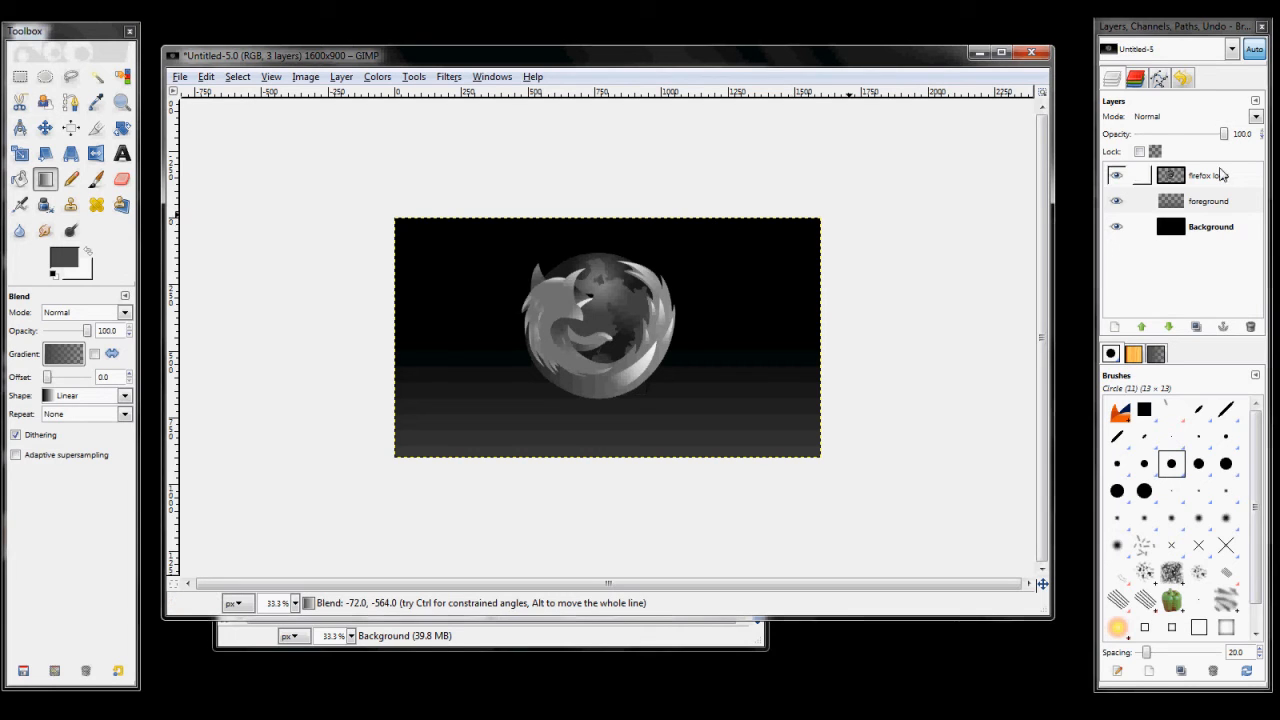
Step: Duplicate the firefox logo layer and place the copy directly below the original
{"action": "left_click", "coordinate": [1213, 176]}
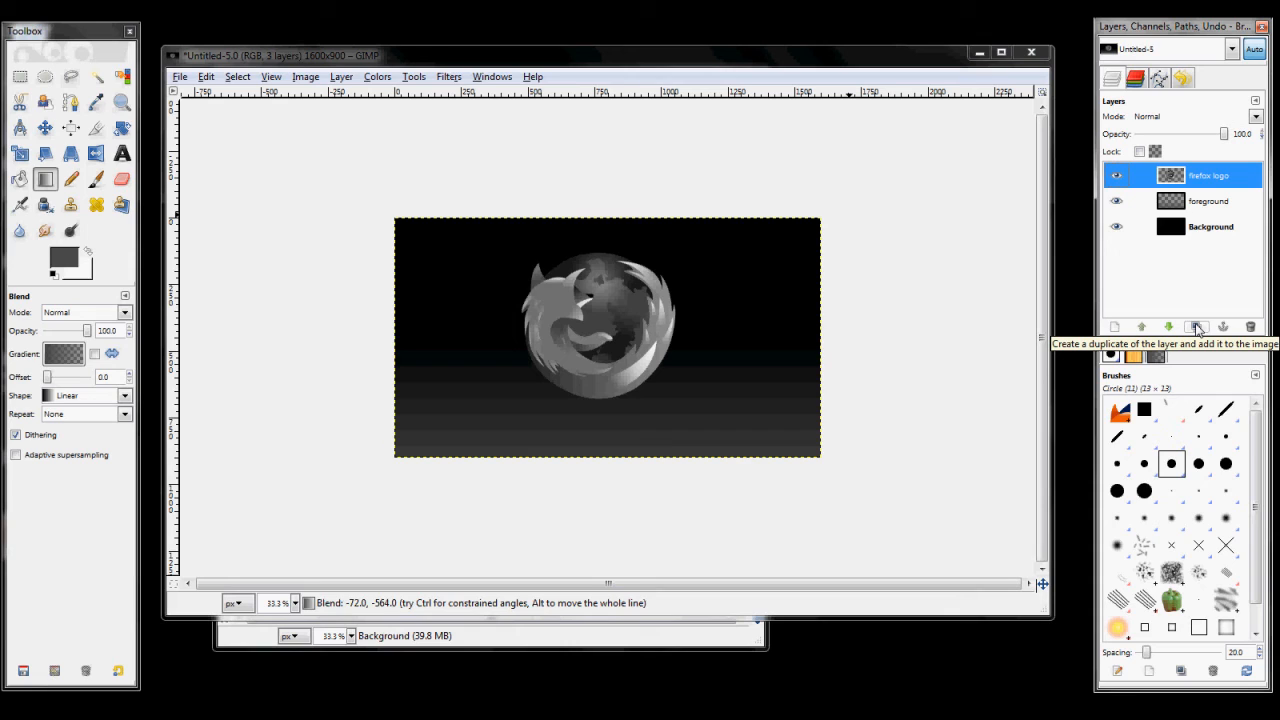
{"action": "left_click", "coordinate": [1197, 328]}
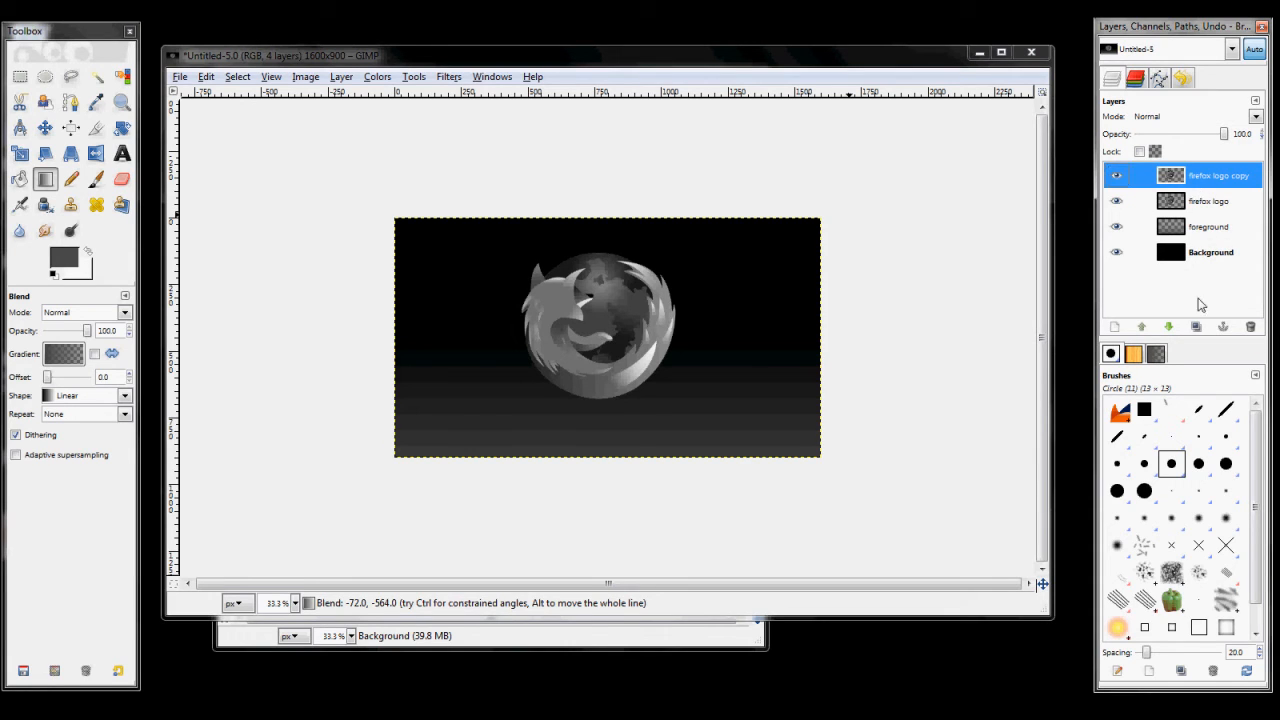
{"action": "left_click", "coordinate": [1168, 328]}
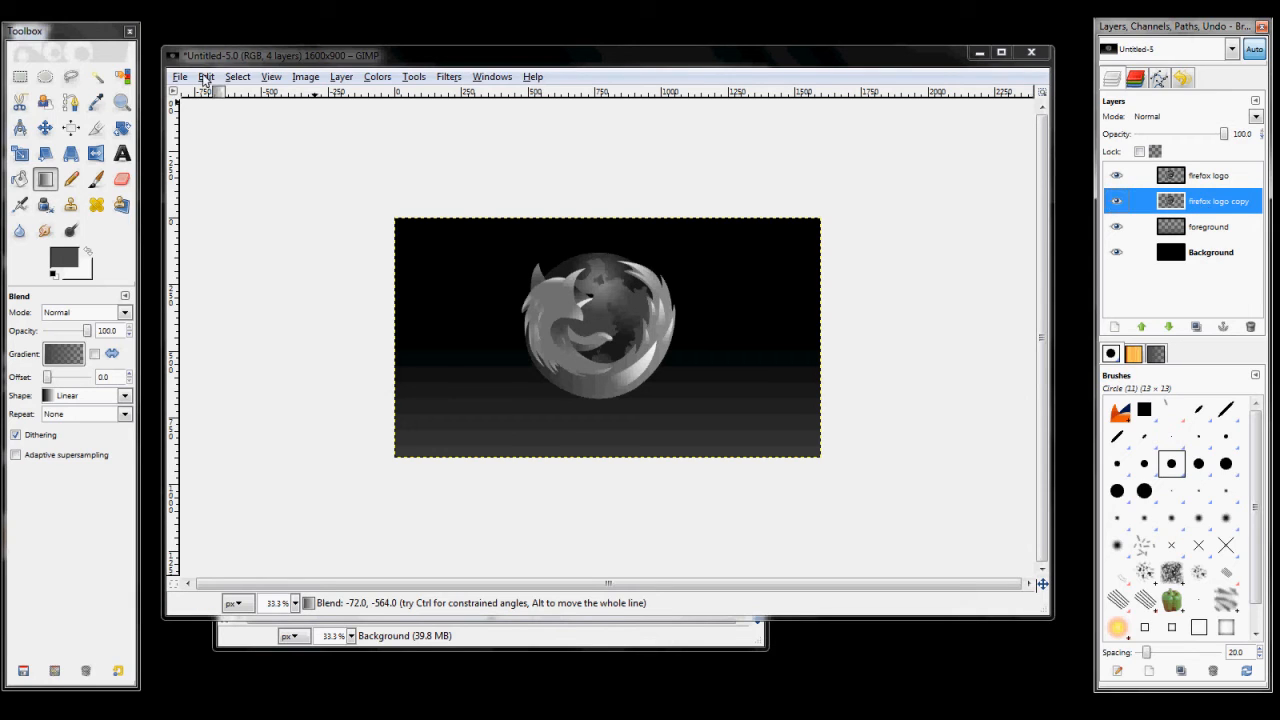
Step: Flip the firefox logo copy layer vertically
{"action": "left_click", "coordinate": [96, 153]}
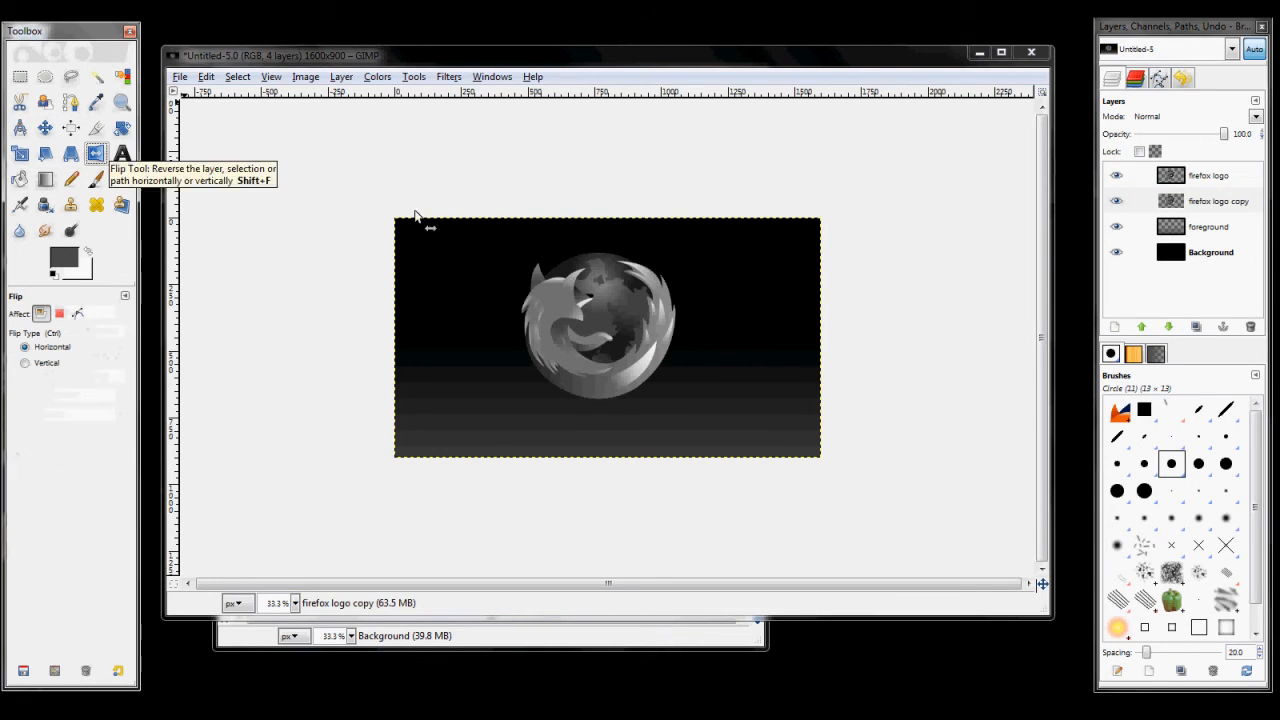
{"action": "left_click", "coordinate": [631, 343]}
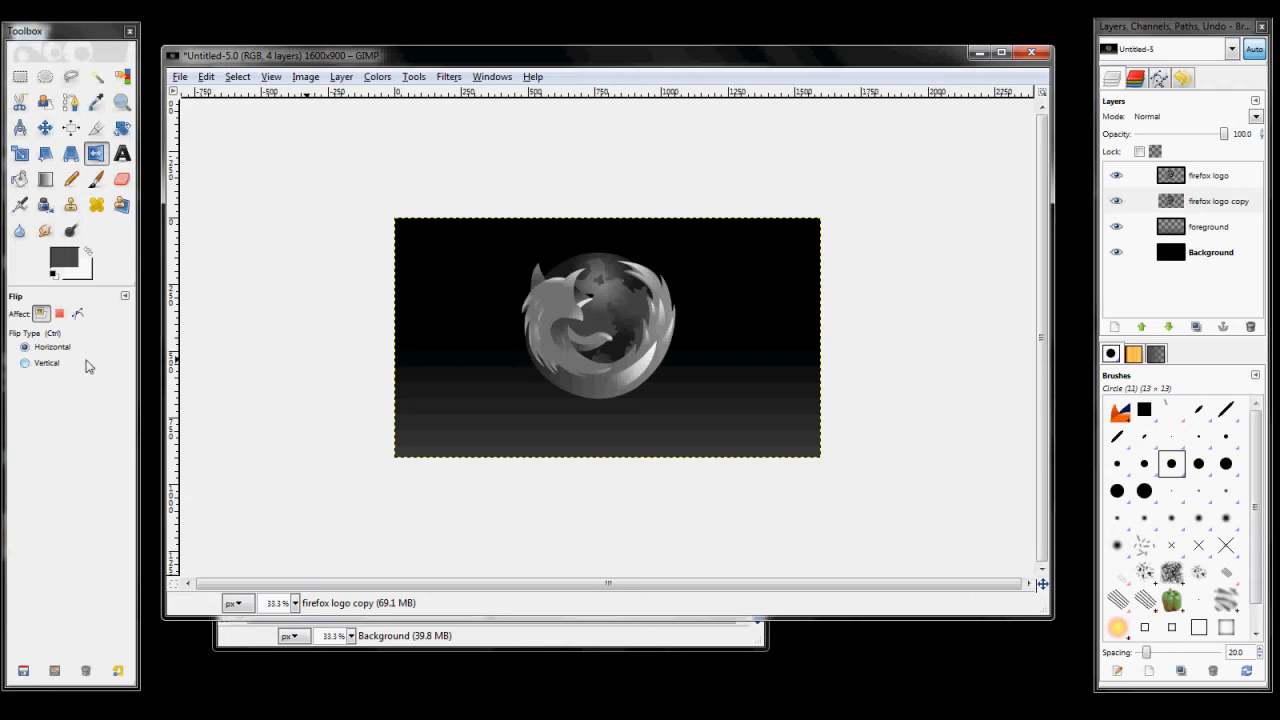
{"action": "left_click", "coordinate": [31, 366]}
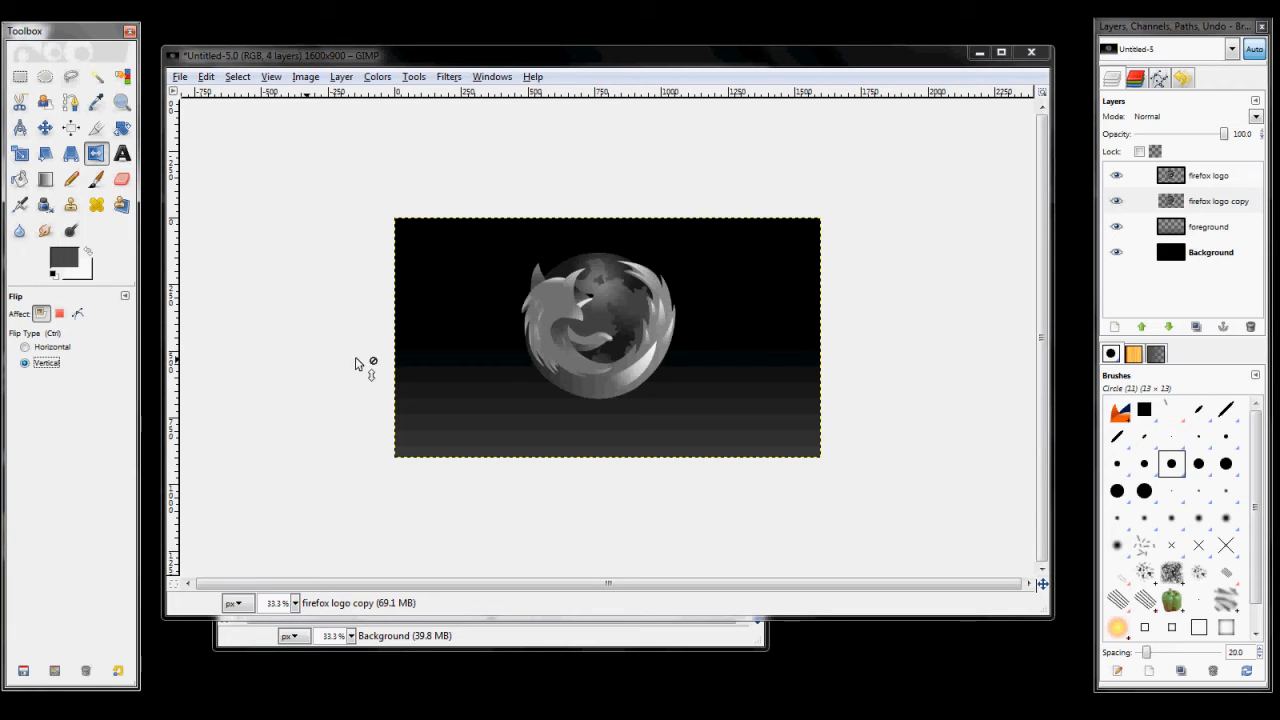
{"action": "left_click", "coordinate": [600, 361]}
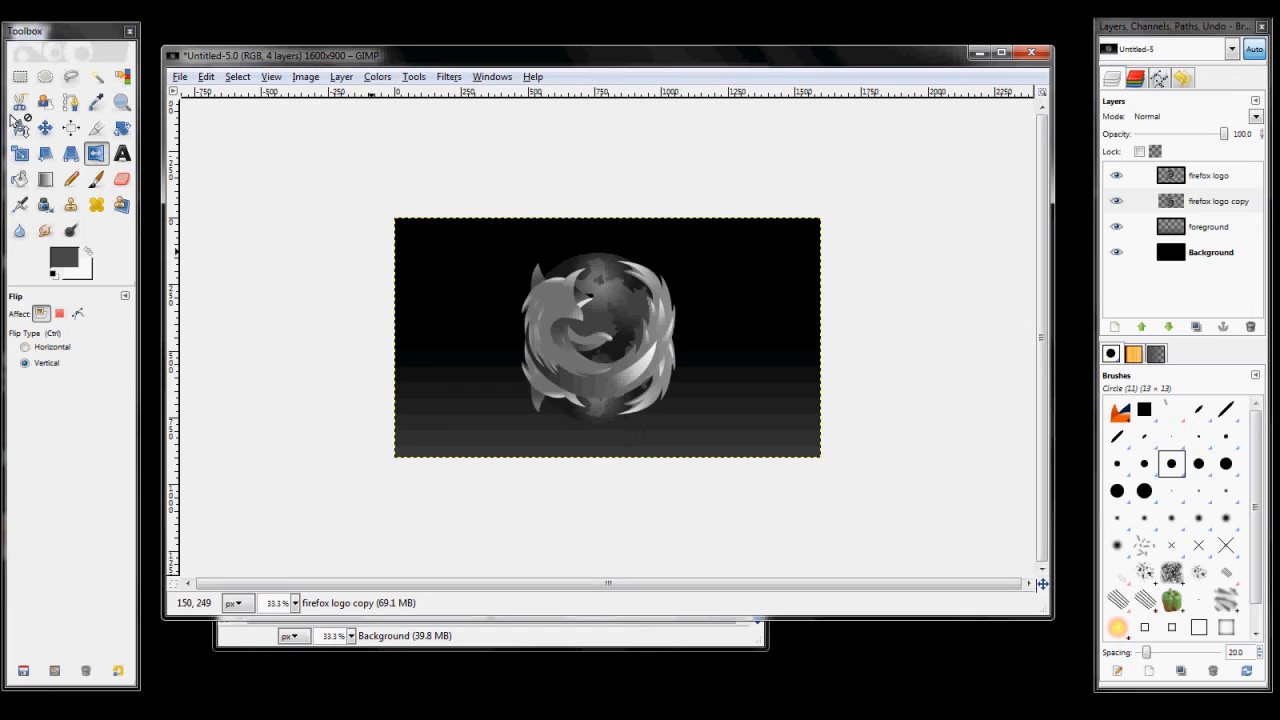
Step: Move the flipped firefox logo copy down so its upper edge sits just beneath the original logo as a reflection
{"action": "left_click", "coordinate": [44, 130]}
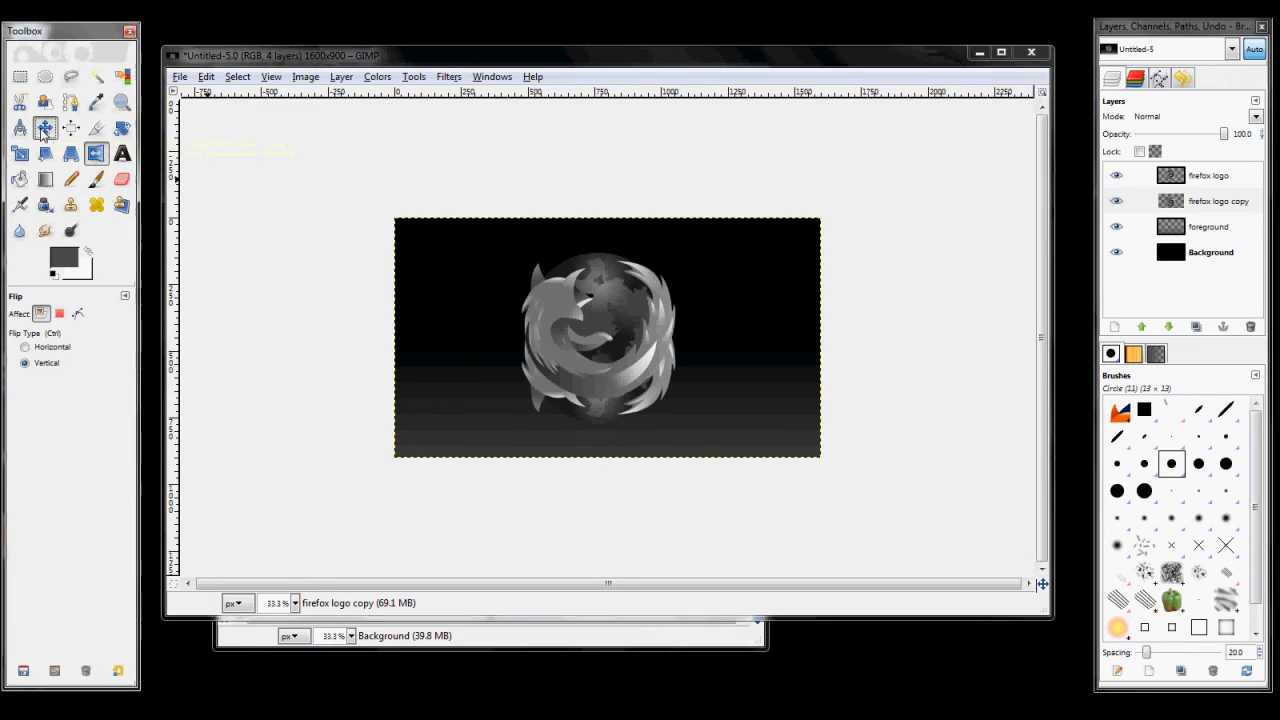
{"action": "left_click", "coordinate": [595, 419]}
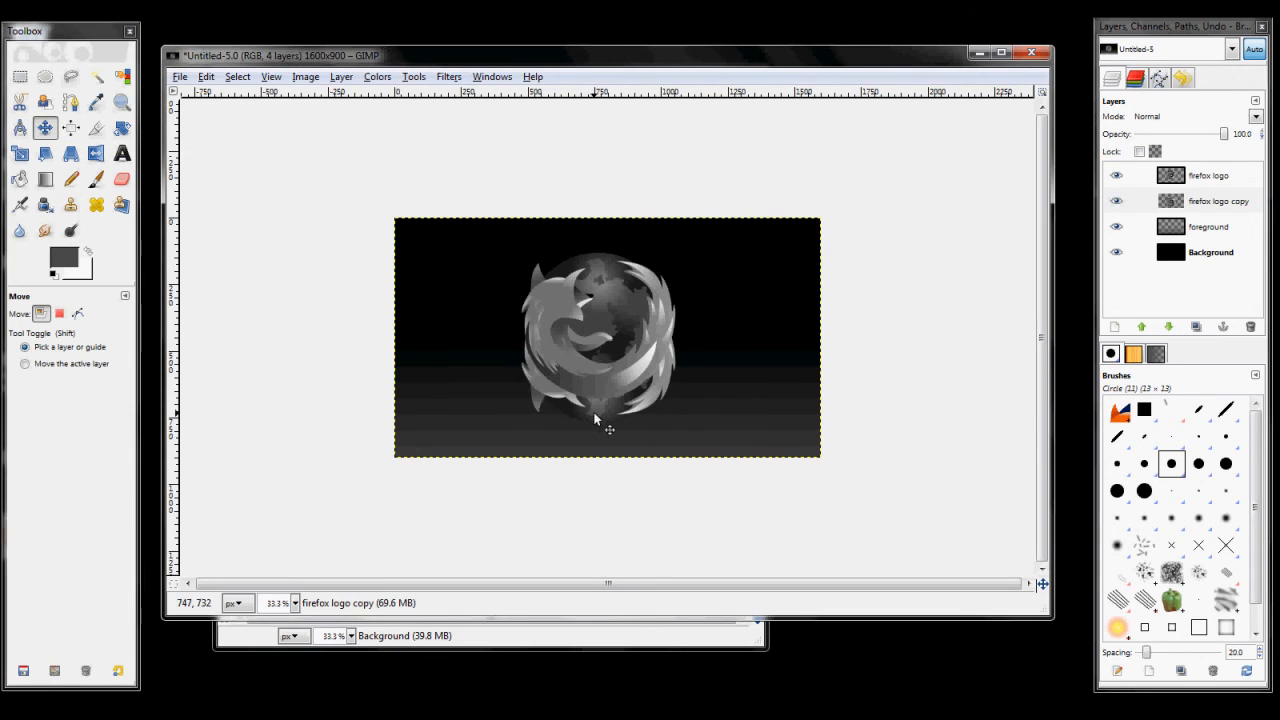
{"action": "left_click_drag", "start_coordinate": [595, 419], "coordinate": [589, 346]}
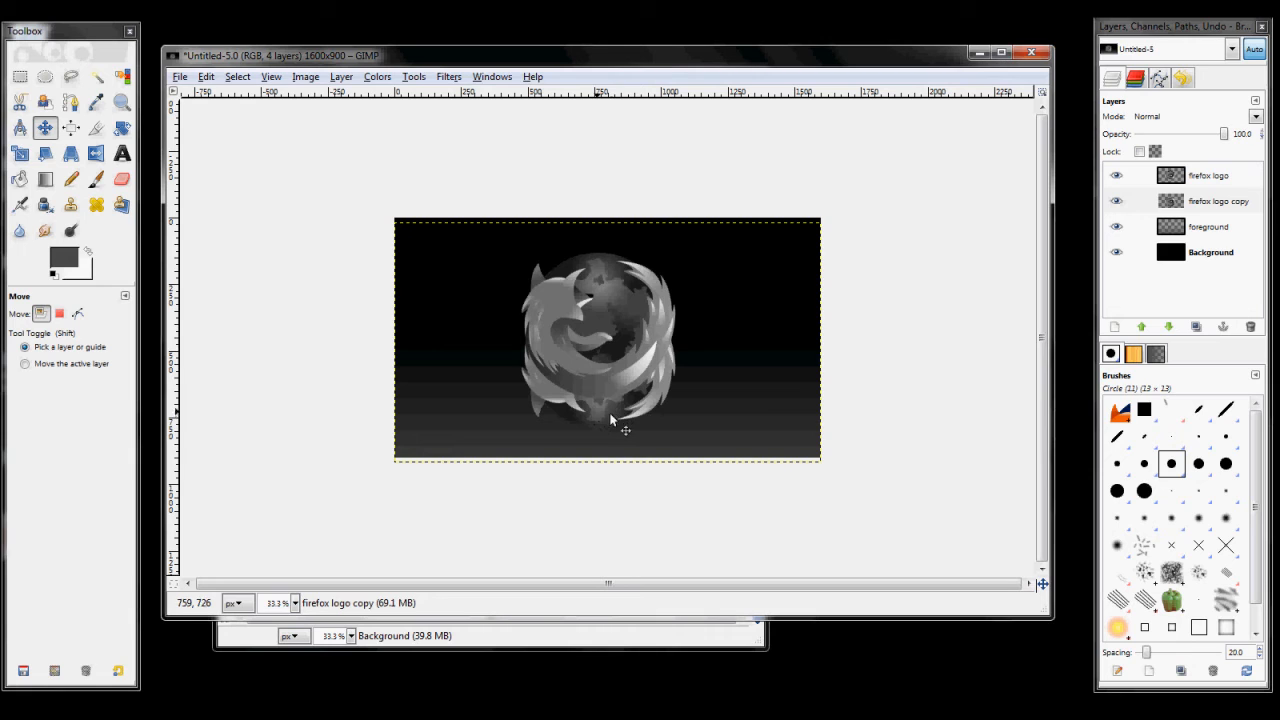
{"action": "left_click_drag", "start_coordinate": [611, 415], "coordinate": [613, 537]}
{"action": "scroll", "coordinate": [604, 422], "scroll_direction": "up", "scroll_amount": 2}
{"action": "scroll", "coordinate": [604, 422], "scroll_direction": "down", "scroll_amount": 1}
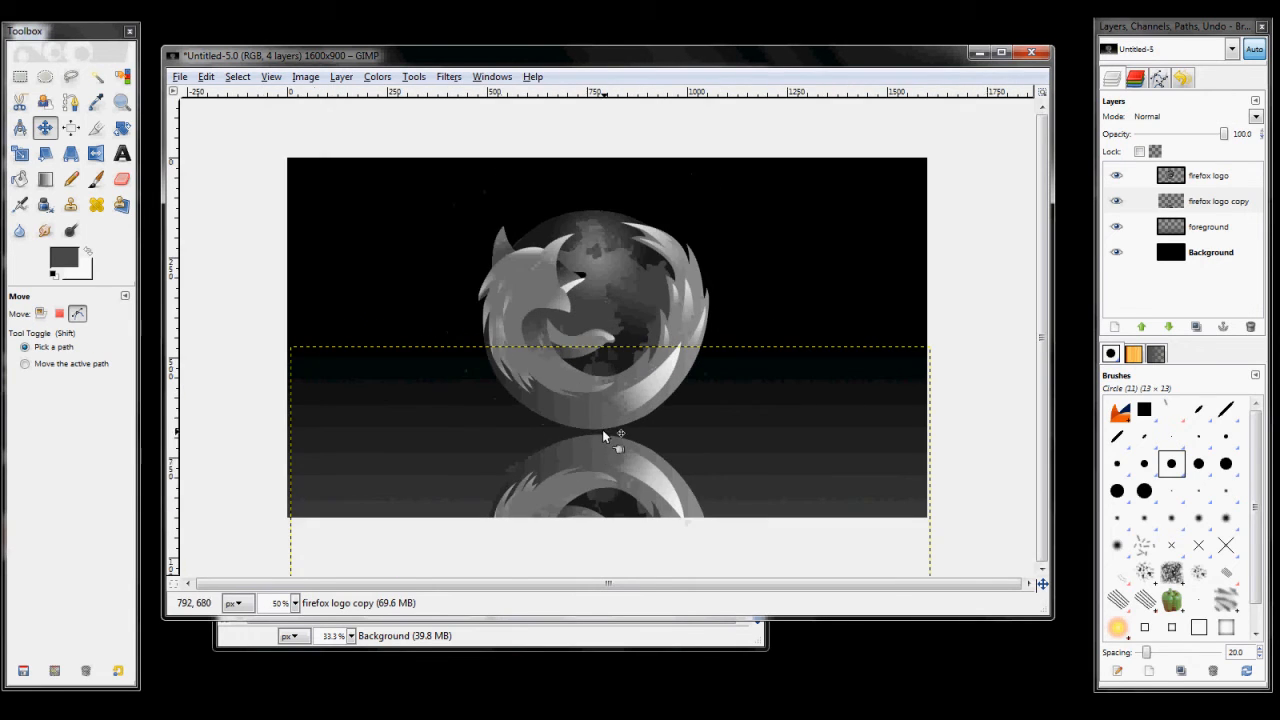
{"action": "left_click_drag", "start_coordinate": [608, 480], "coordinate": [607, 481]}
{"action": "scroll", "coordinate": [609, 474], "scroll_direction": "down", "scroll_amount": 1}
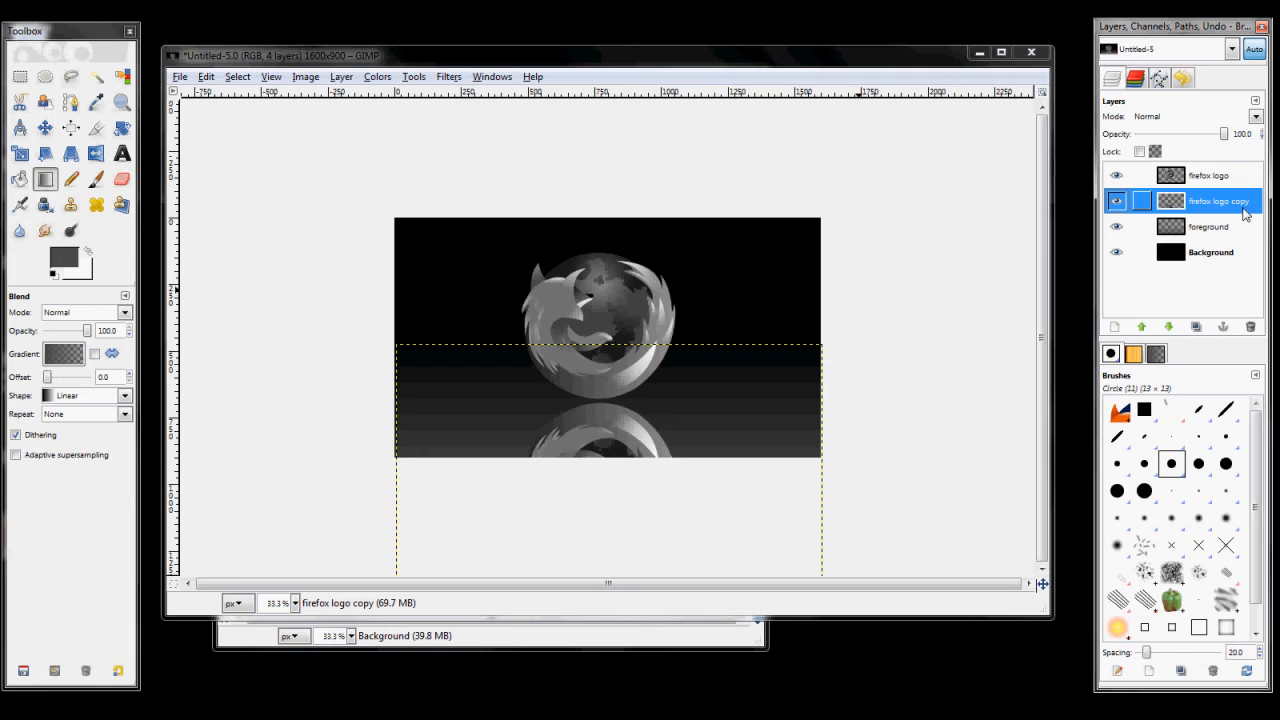
Step: Apply a Gaussian Blur with a 25 px horizontal and vertical radius to the firefox logo copy layer
{"action": "left_click", "coordinate": [372, 79]}
{"action": "mouse_move", "coordinate": [460, 78]}
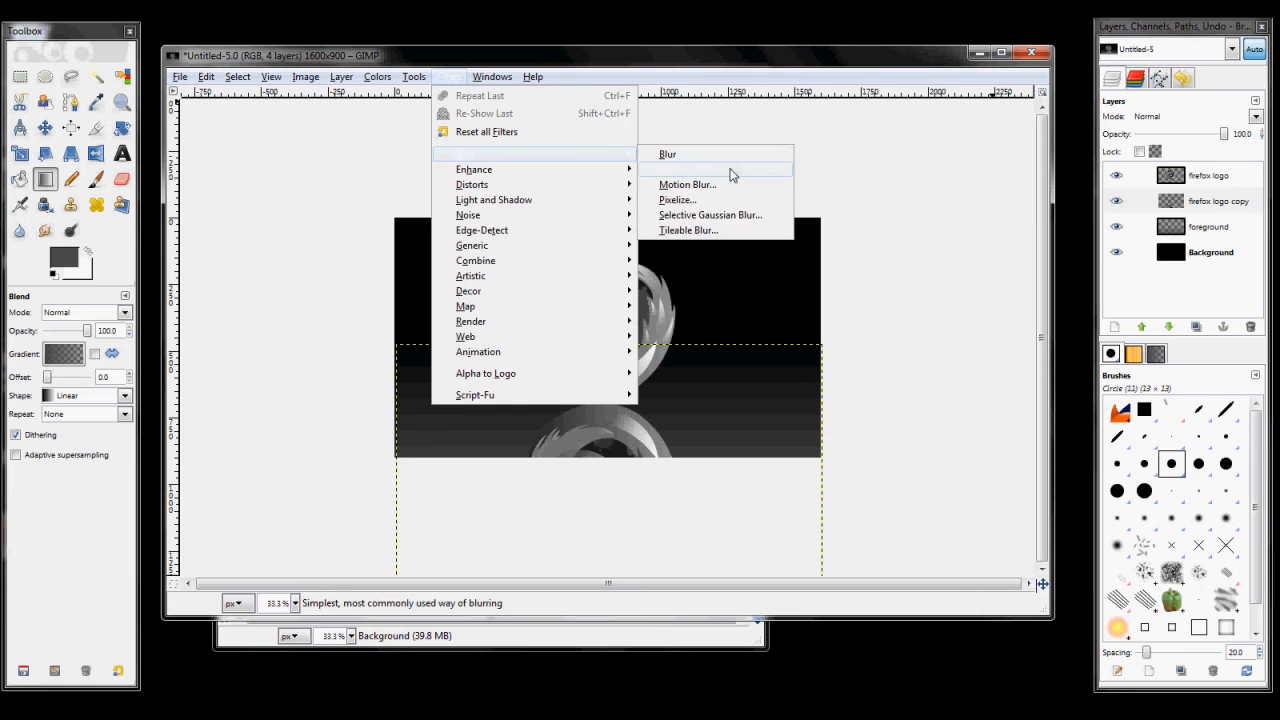
{"action": "left_click", "coordinate": [731, 174]}
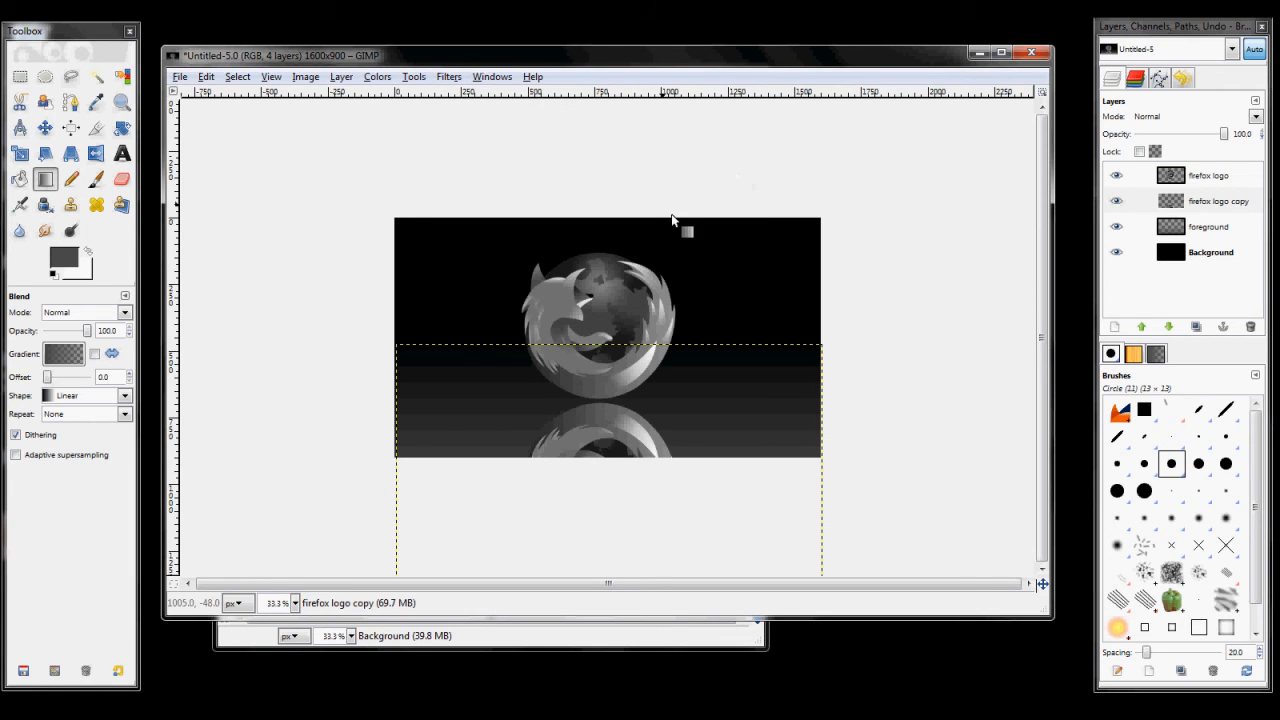
{"action": "left_click_drag", "start_coordinate": [231, 125], "coordinate": [219, 113]}
{"action": "left_click_drag", "start_coordinate": [256, 261], "coordinate": [246, 110]}
{"action": "left_click_drag", "start_coordinate": [203, 252], "coordinate": [203, 112]}
{"action": "left_click_drag", "start_coordinate": [190, 258], "coordinate": [183, 122]}
{"action": "left_click_drag", "start_coordinate": [266, 243], "coordinate": [334, 386]}
{"action": "left_click_drag", "start_coordinate": [172, 165], "coordinate": [206, 300]}
{"action": "left_click_drag", "start_coordinate": [189, 246], "coordinate": [256, 262]}
{"action": "left_click", "coordinate": [212, 374]}
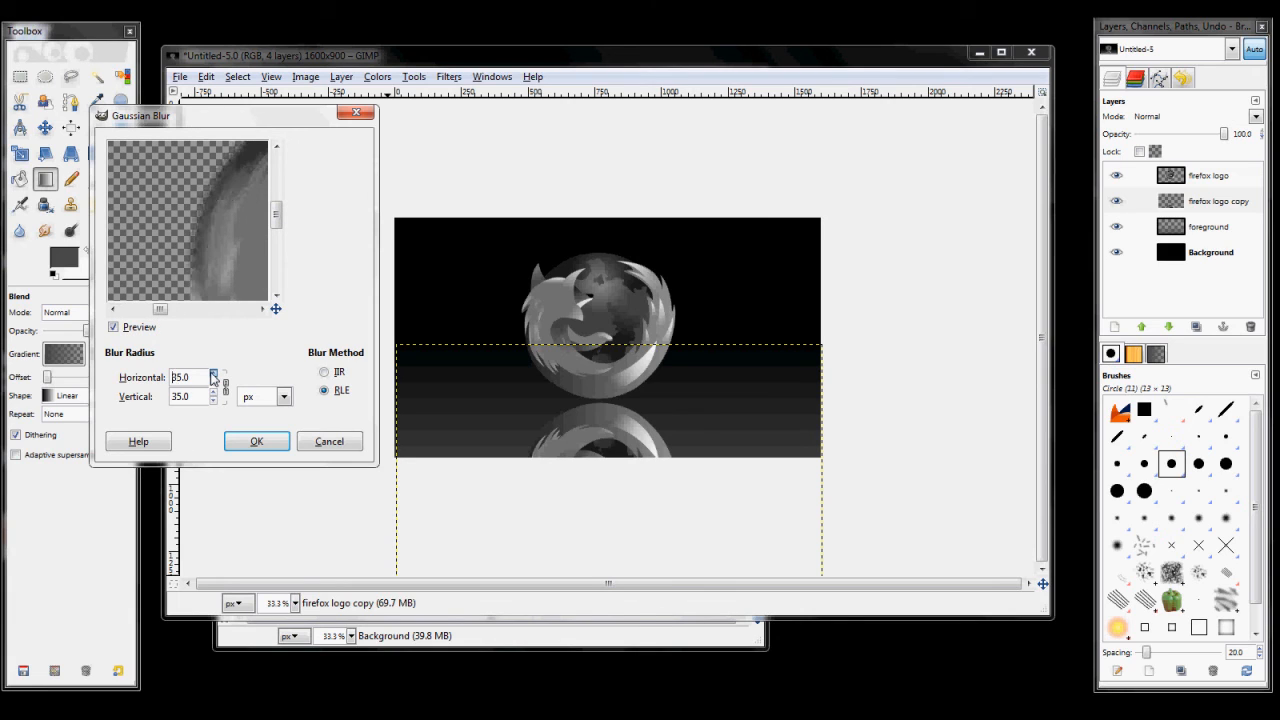
{"action": "left_click", "coordinate": [213, 382]}
{"action": "left_click", "coordinate": [216, 383]}
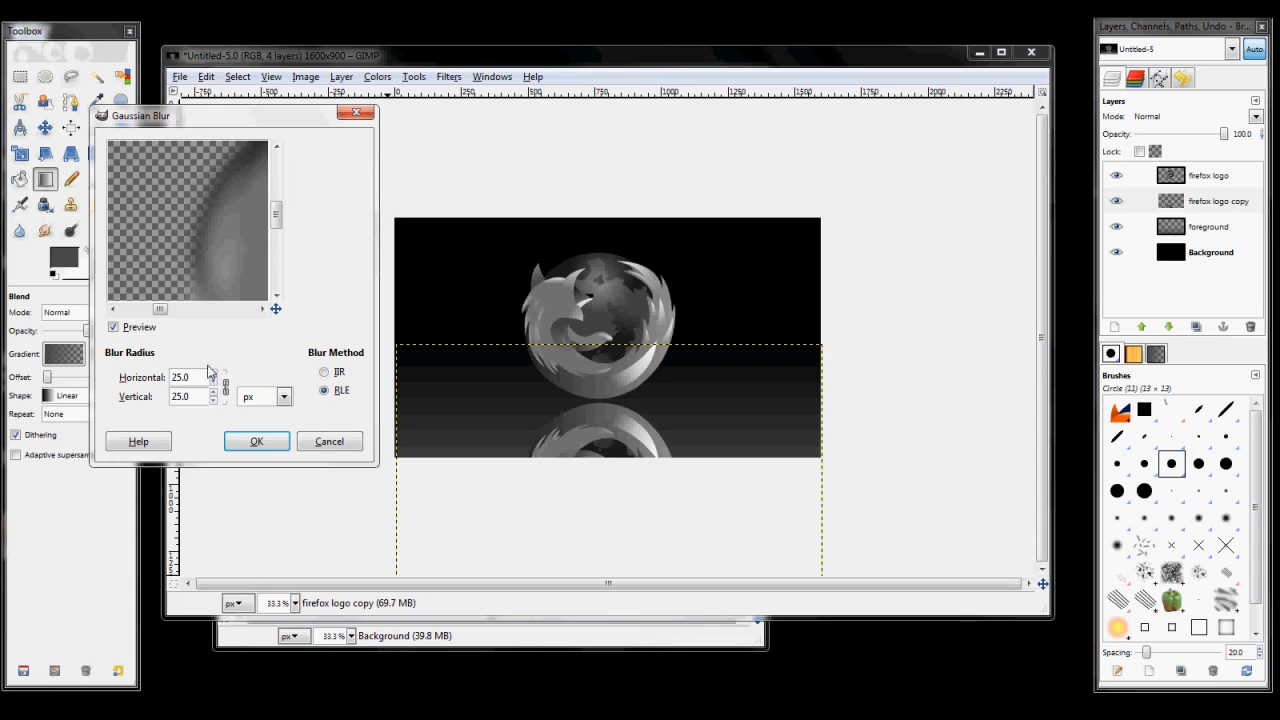
{"action": "left_click", "coordinate": [256, 441]}
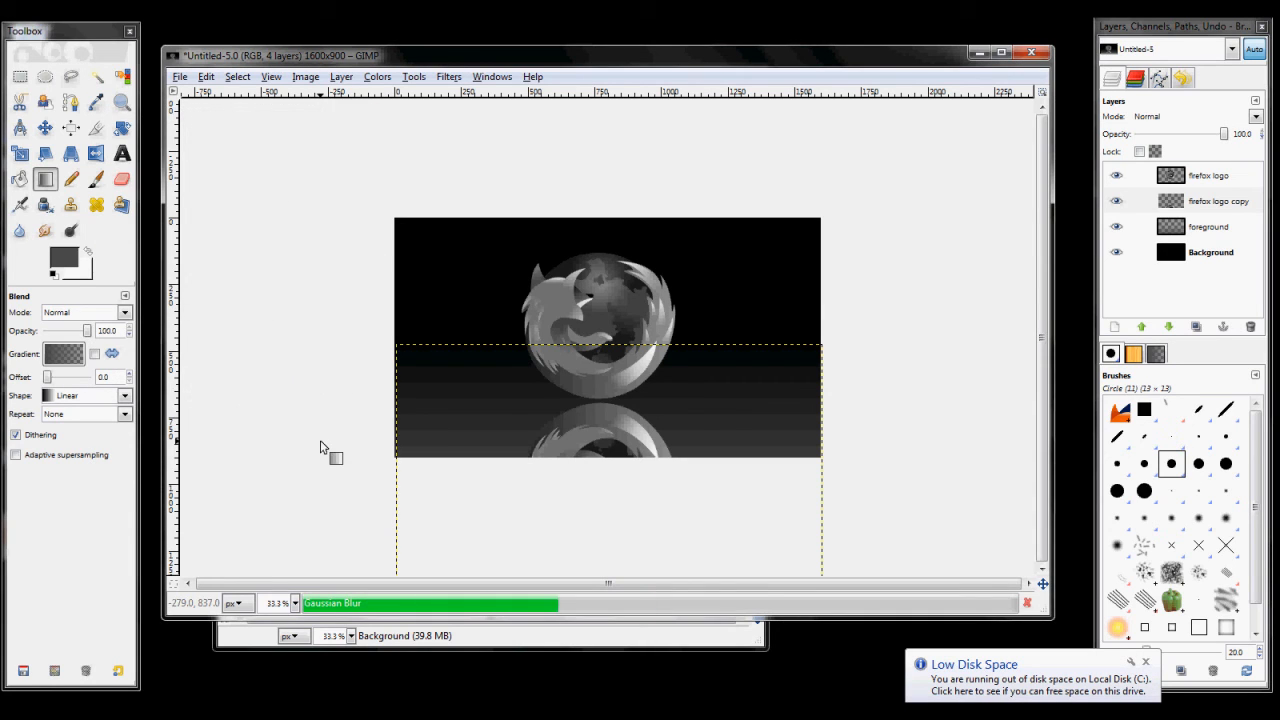
{"action": "left_click", "coordinate": [1146, 662]}
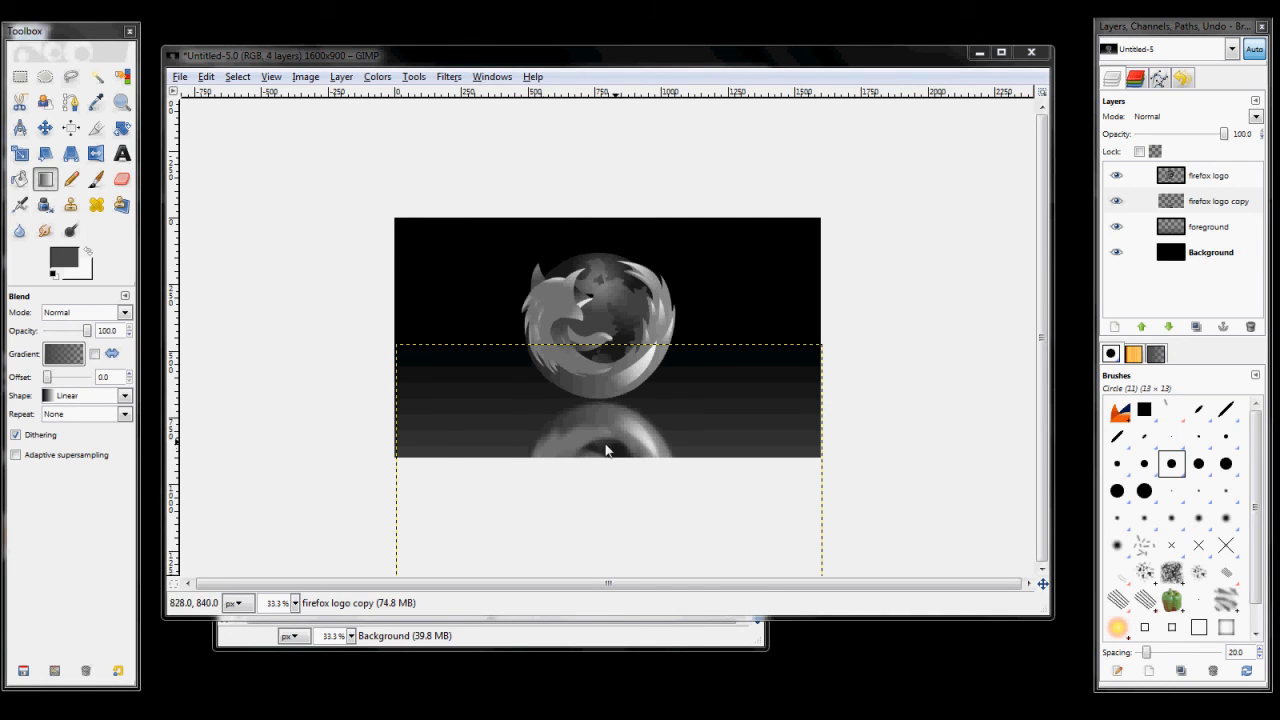
Step: Select the firefox logo copy's alpha, blend the linear gradient from below the image up to the reflection's upper part, and clear the selection
{"action": "left_click", "coordinate": [1240, 203]}
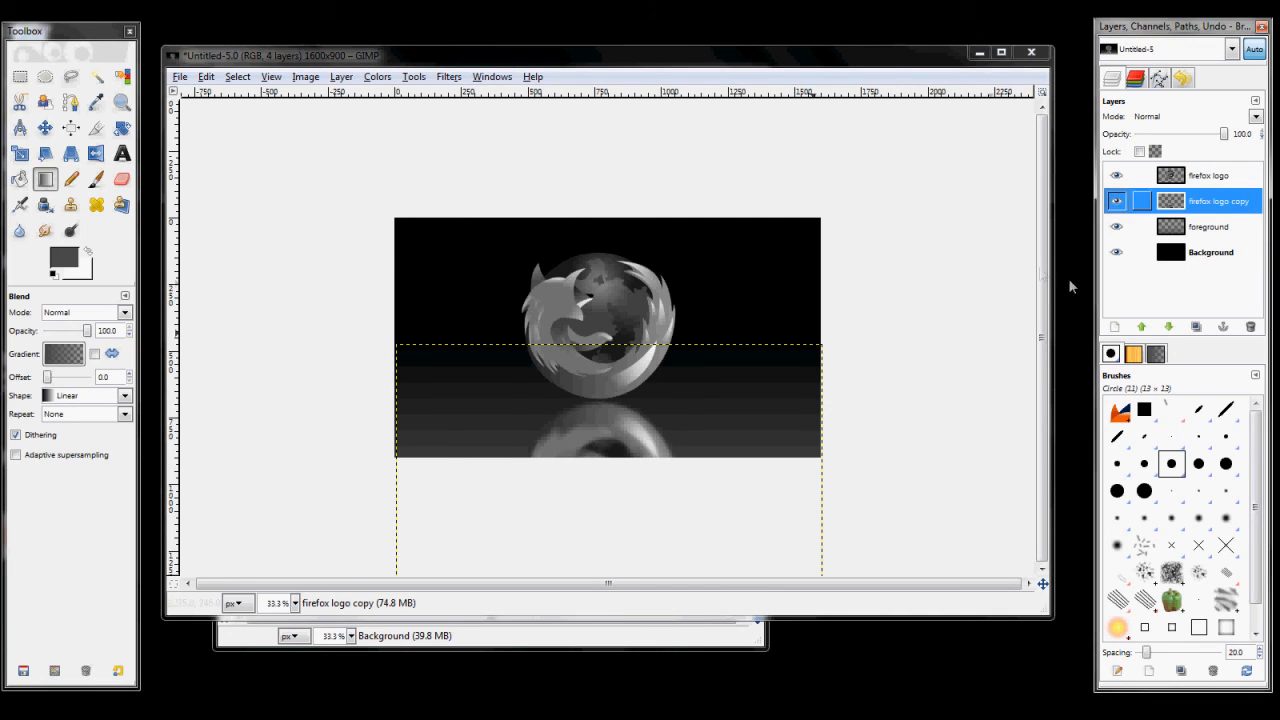
{"action": "right_click", "coordinate": [1222, 206]}
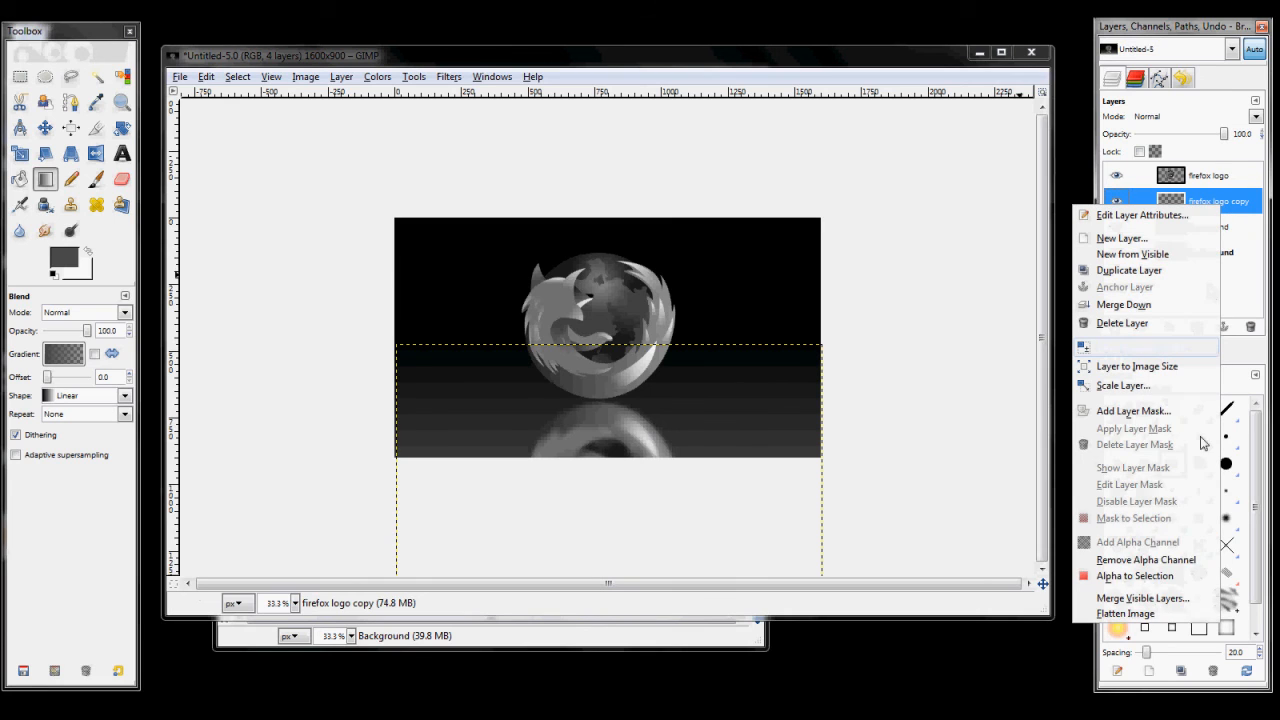
{"action": "left_click", "coordinate": [1160, 578]}
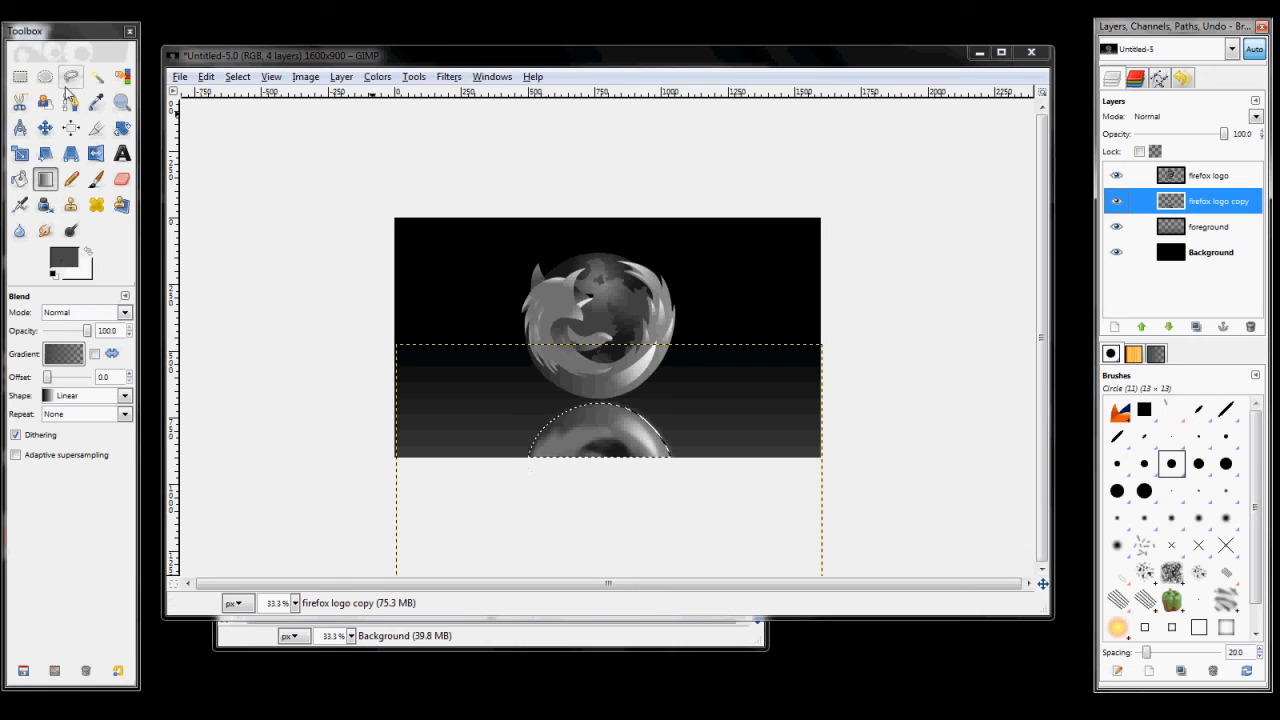
{"action": "left_click_drag", "start_coordinate": [608, 488], "coordinate": [605, 419]}
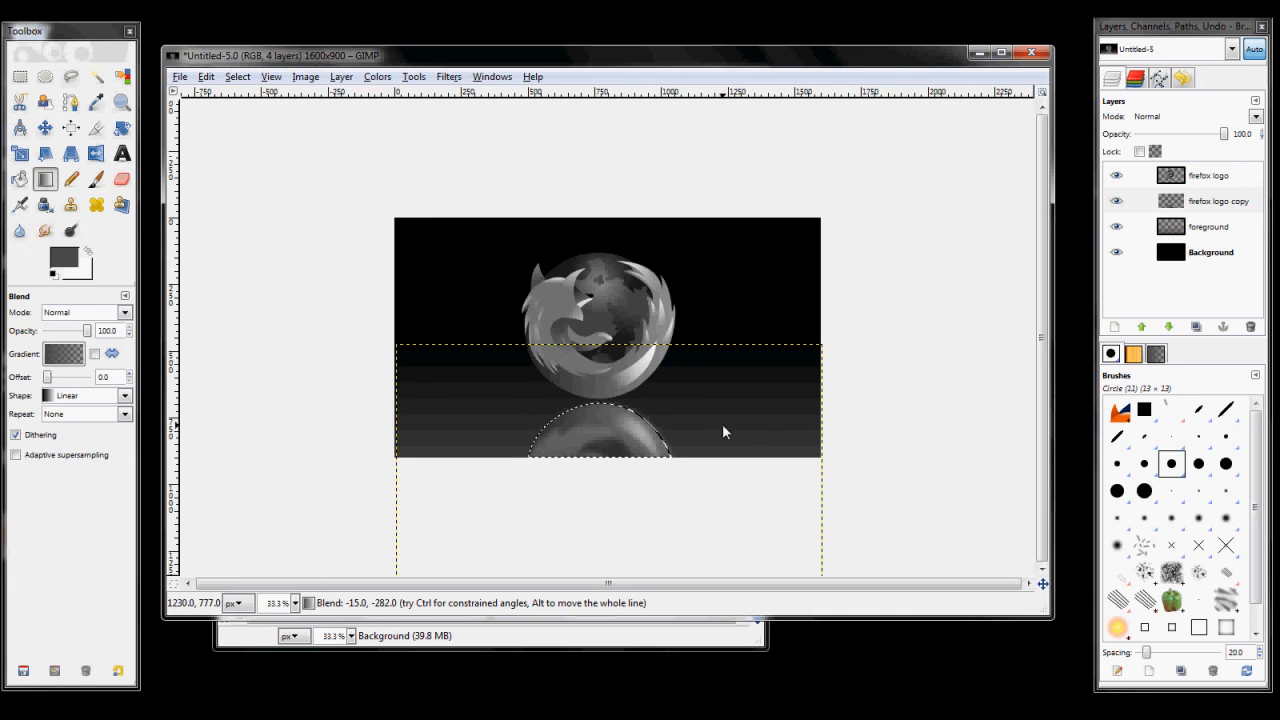
{"action": "left_click", "coordinate": [206, 77]}
{"action": "mouse_move", "coordinate": [238, 77]}
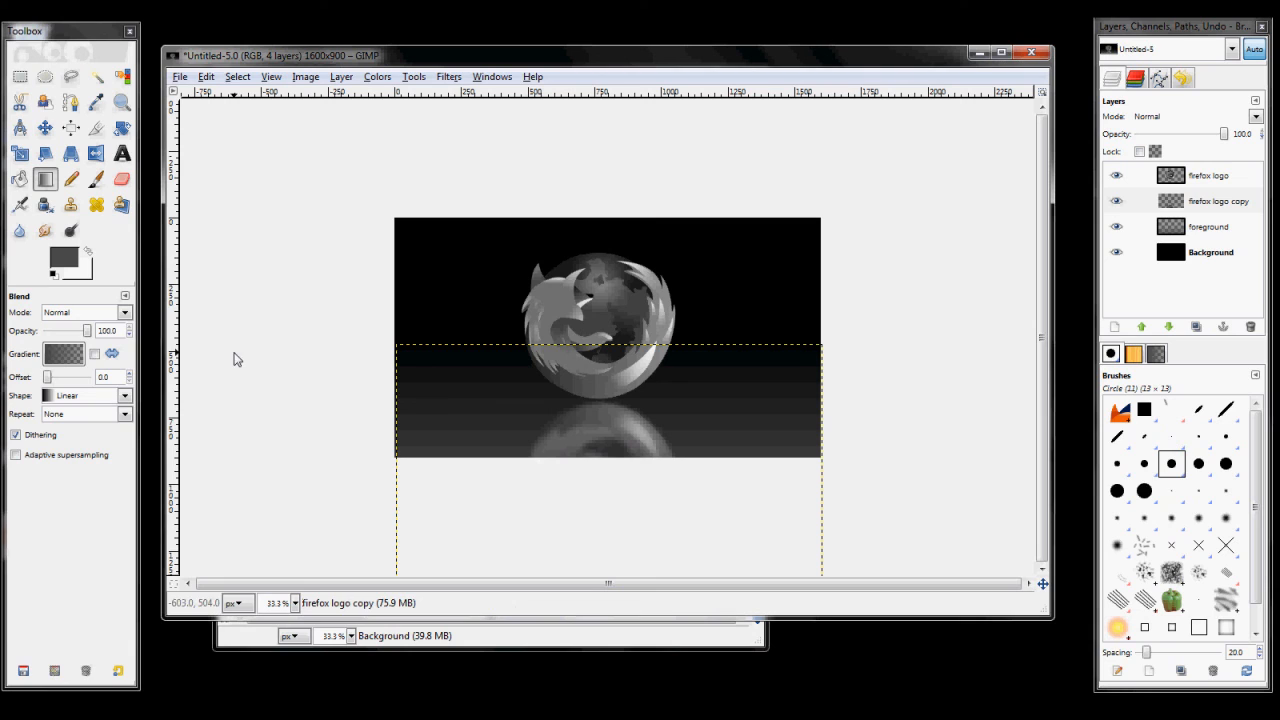
Step: Make the firefox logo layer active and review the whole composition
{"action": "left_click", "coordinate": [1200, 177]}
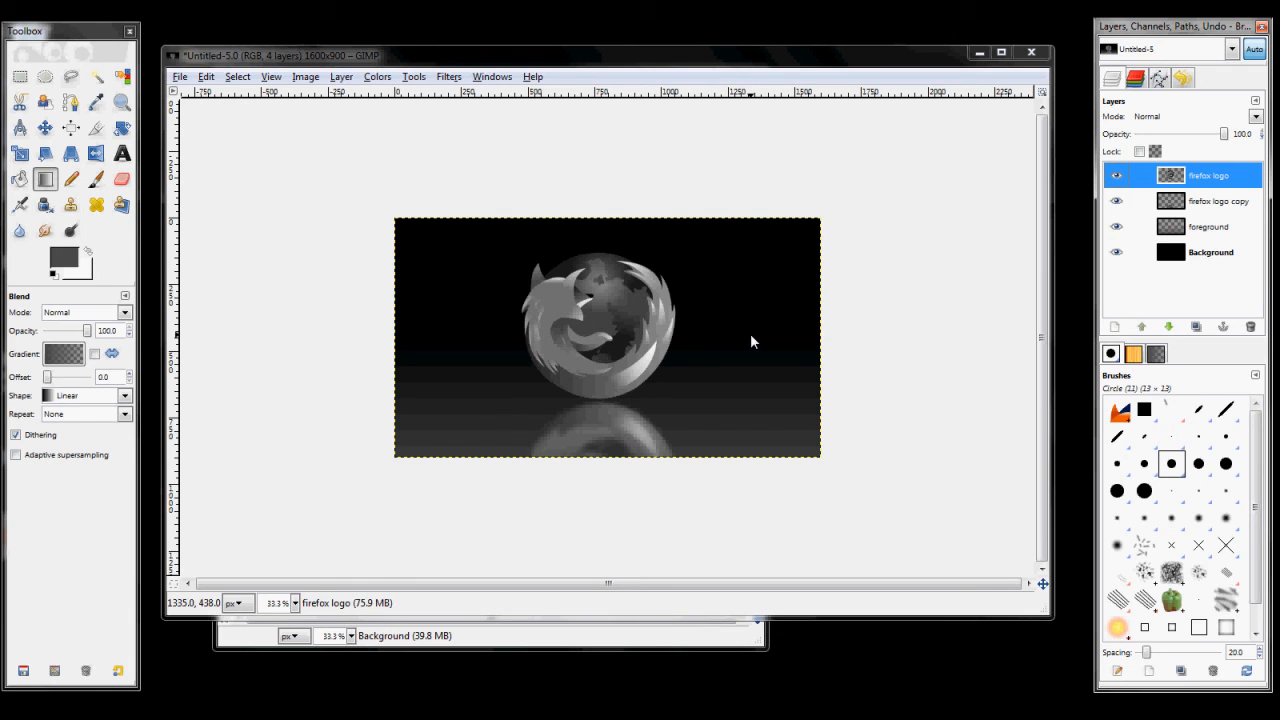
{"action": "key", "text": "plus"}
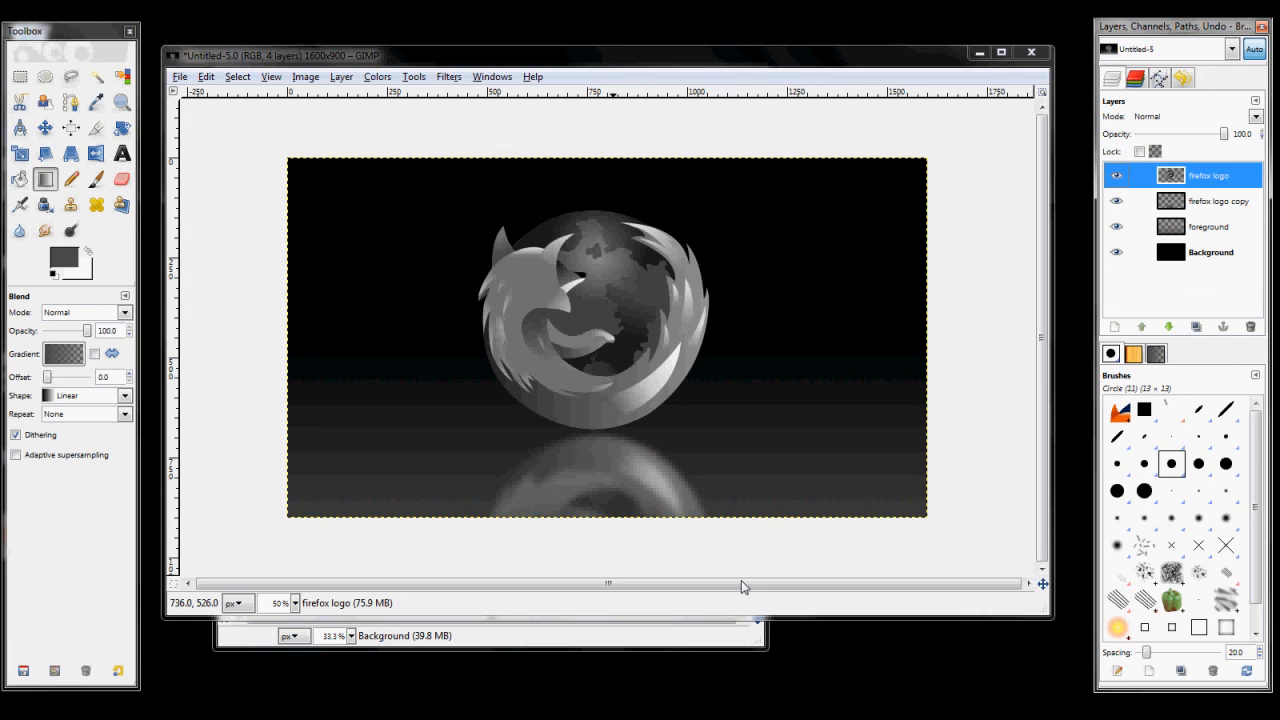
{"action": "key", "text": "minus"}
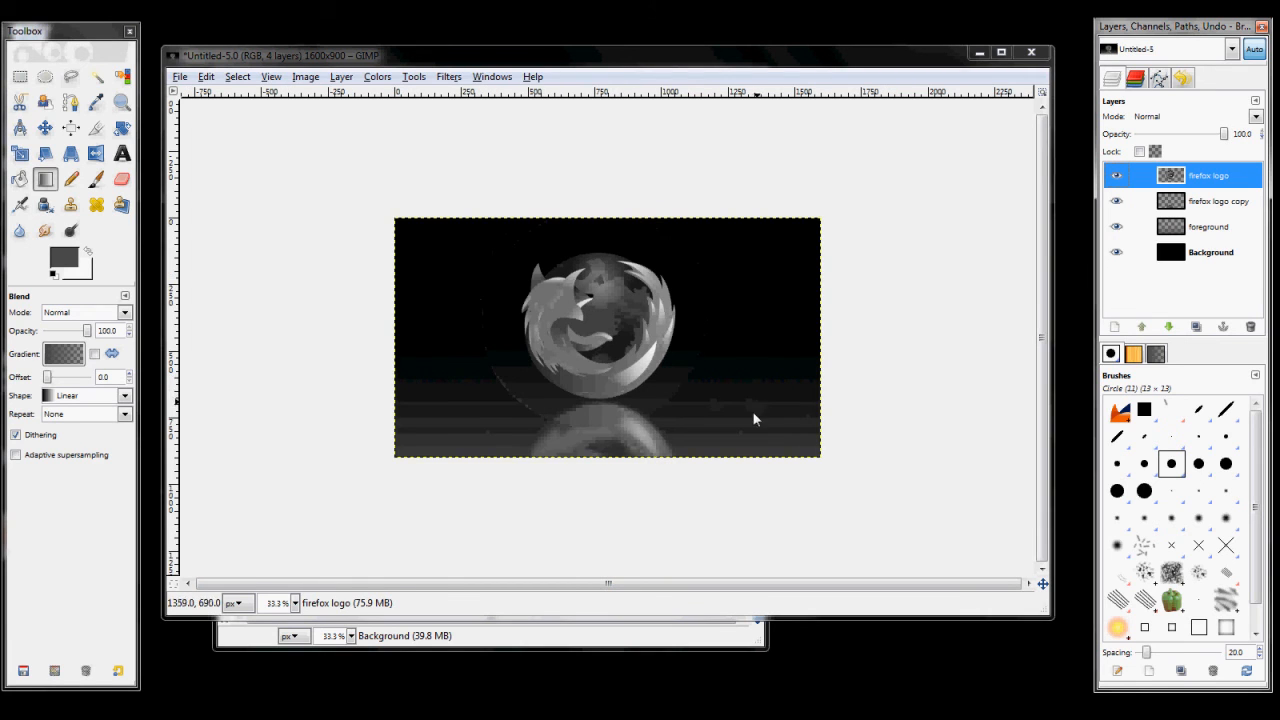
{"action": "key", "text": "minus"}
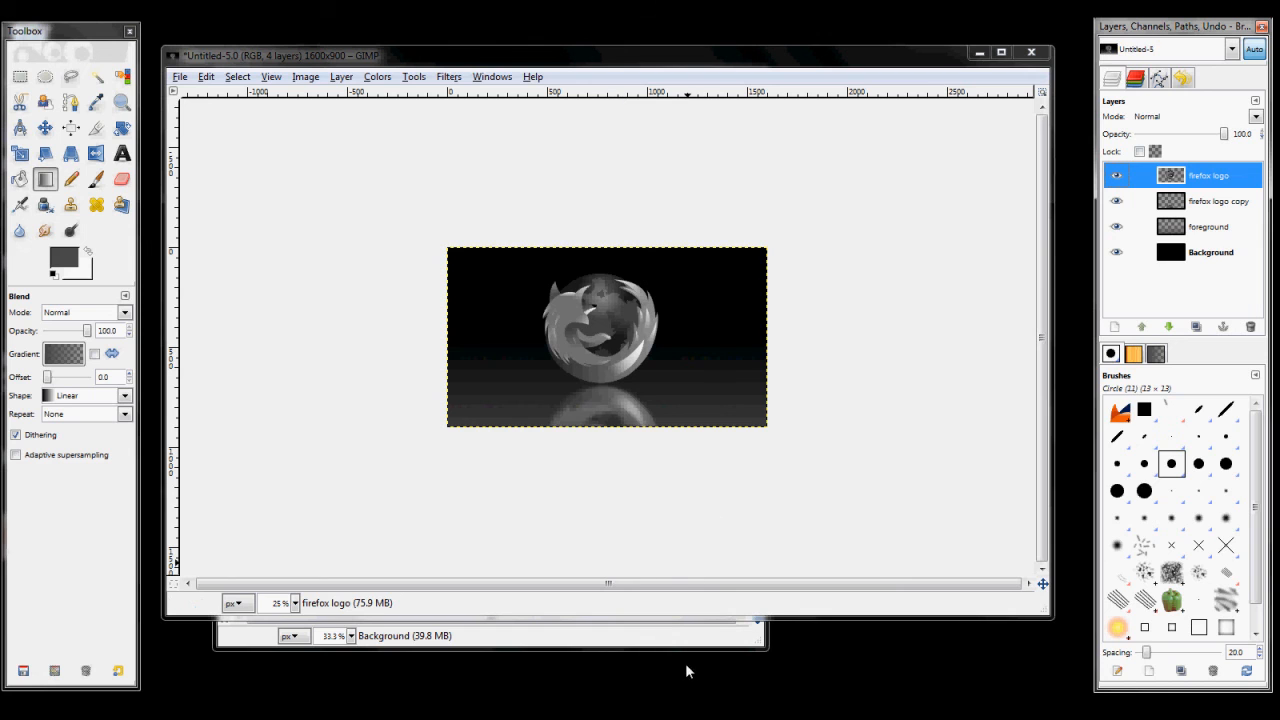
Step: Close the original firefox.jpg image without saving its changes
{"action": "left_click", "coordinate": [714, 632]}
{"action": "left_click", "coordinate": [745, 74]}
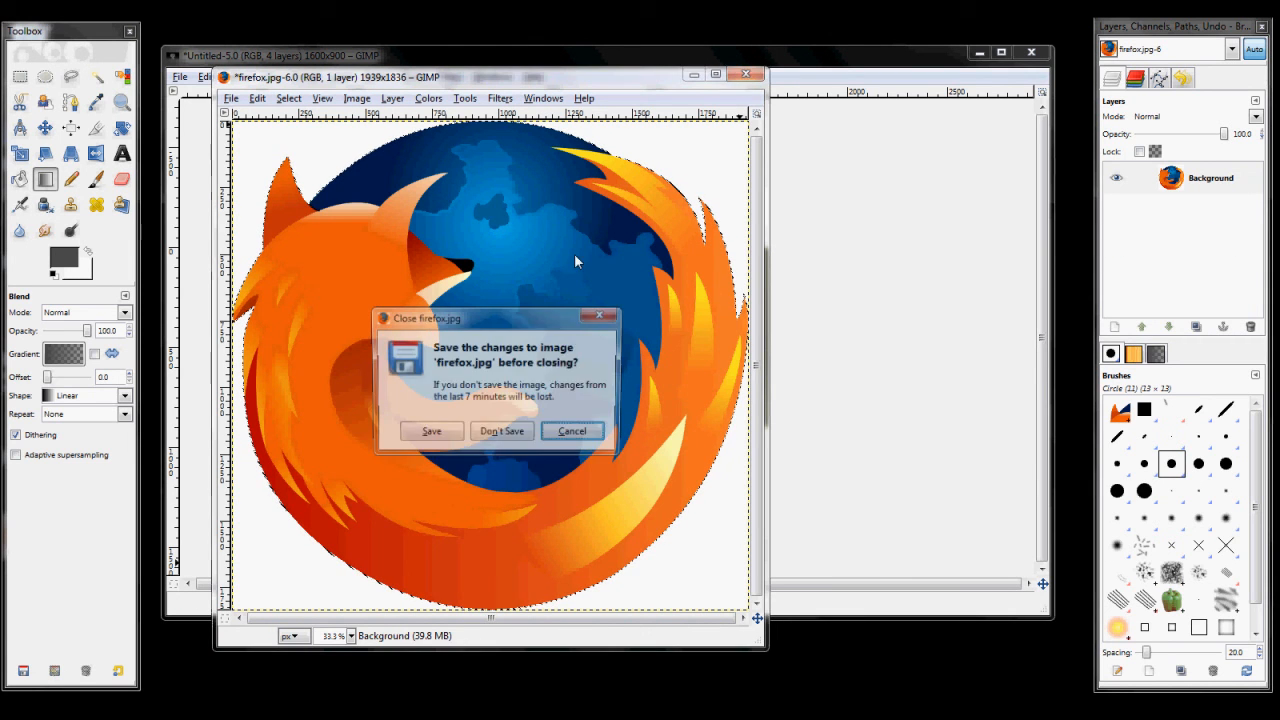
{"action": "left_click", "coordinate": [516, 446]}
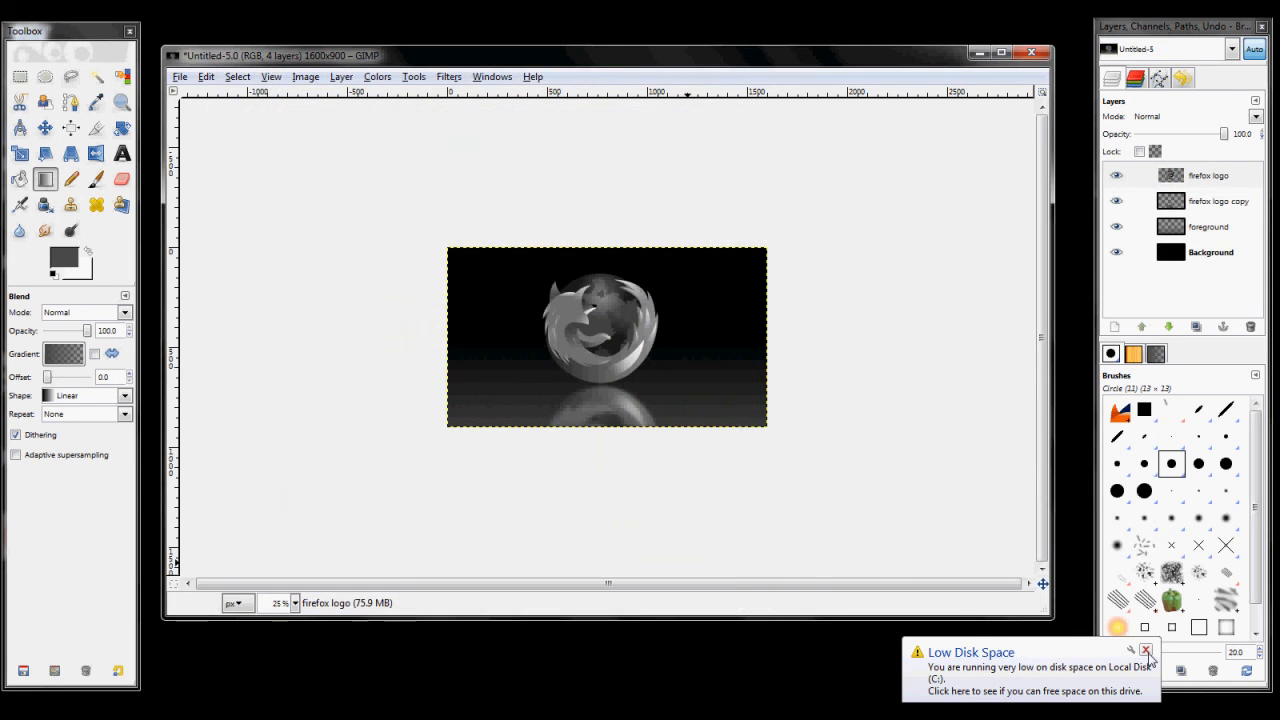